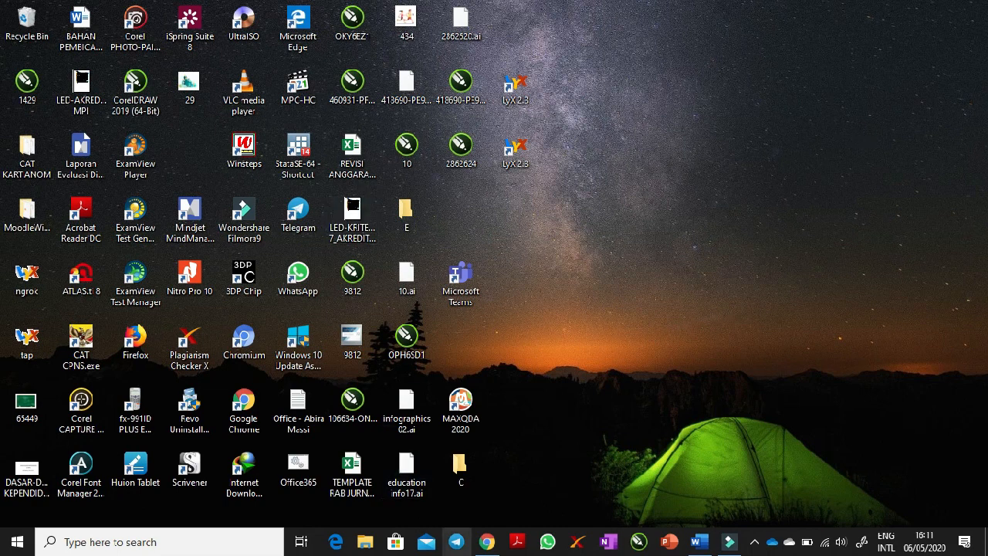
# - Switch to Chrome, bring up the Mendeley home page and start creating a free account
pyautogui.click(486, 541)
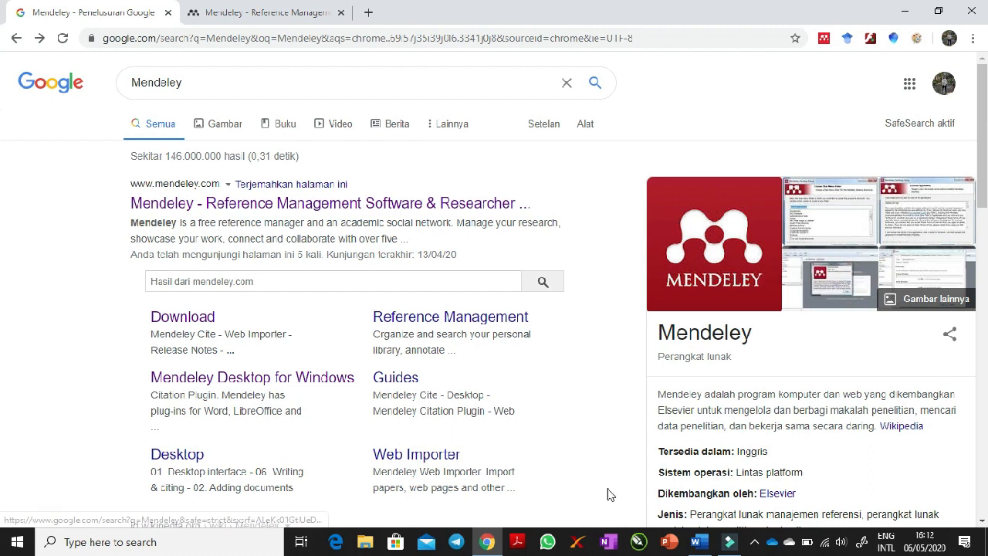
pyautogui.click(702, 546)
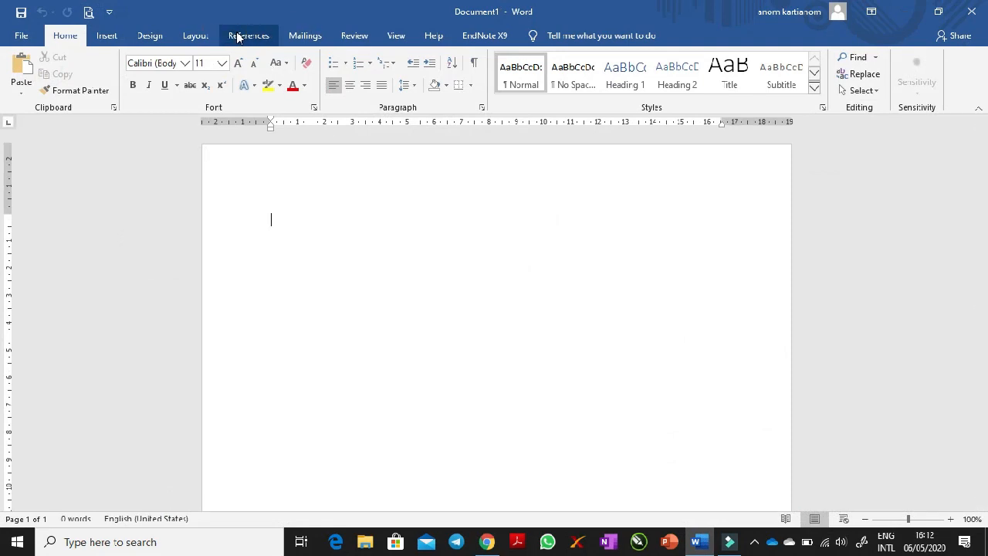
pyautogui.click(903, 12)
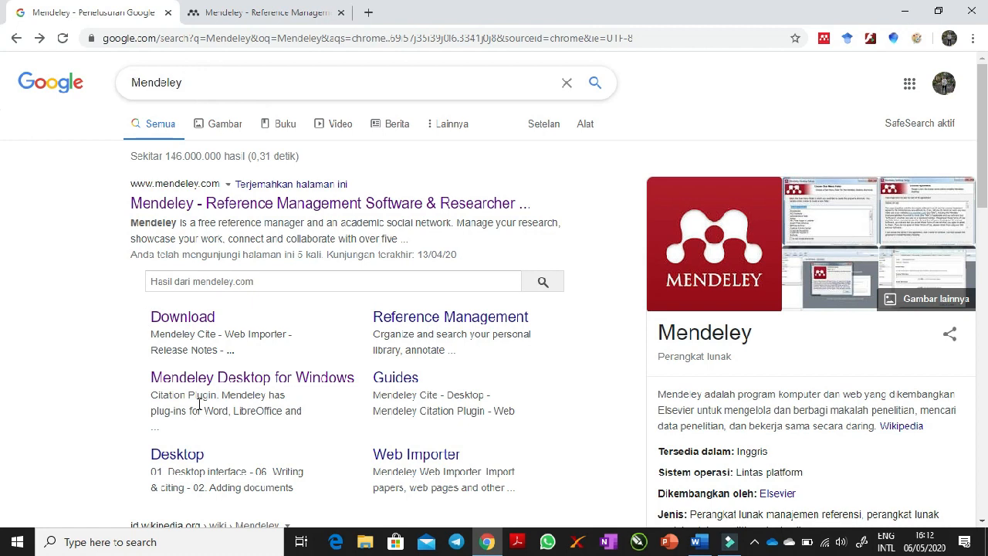
pyautogui.doubleClick(164, 83)
pyautogui.click(44, 346)
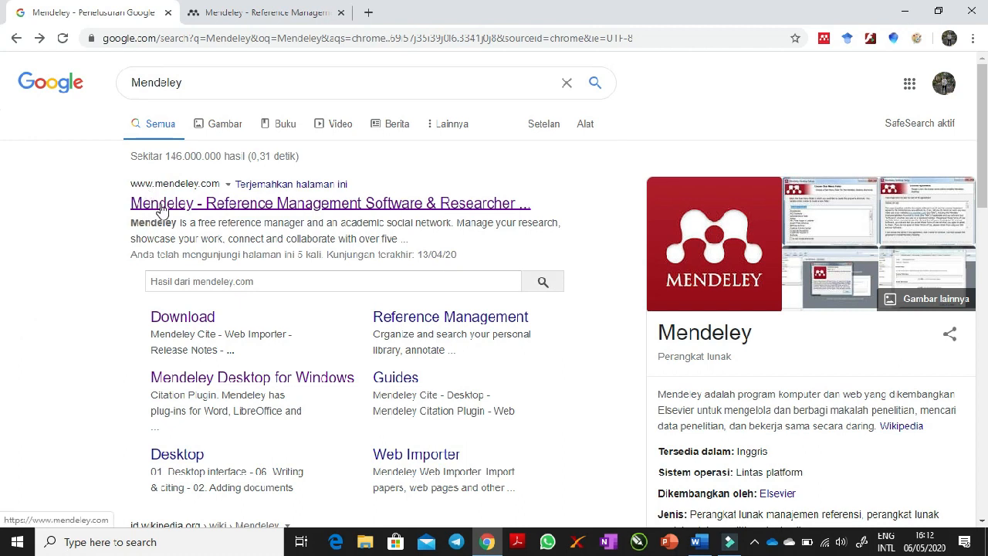
pyautogui.click(255, 12)
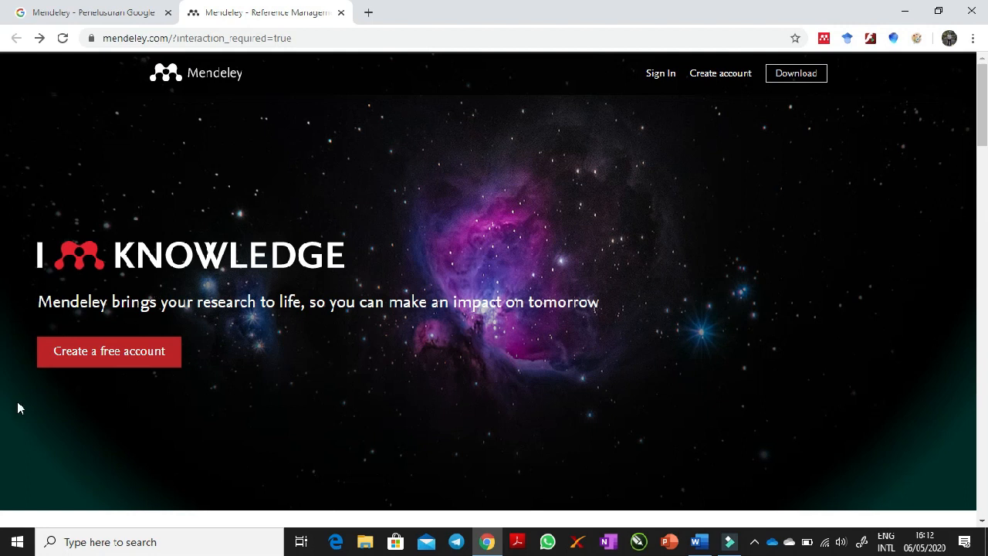
pyautogui.click(112, 355)
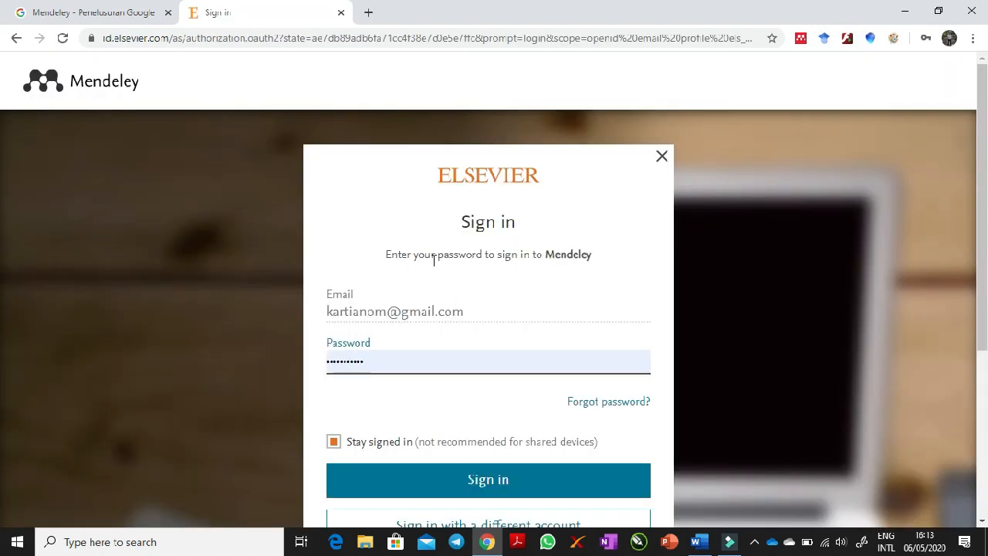
# - Choose to sign in with a different account and submit the student e-mail address for registration
pyautogui.moveTo(984, 182); pyautogui.dragTo(985, 206)
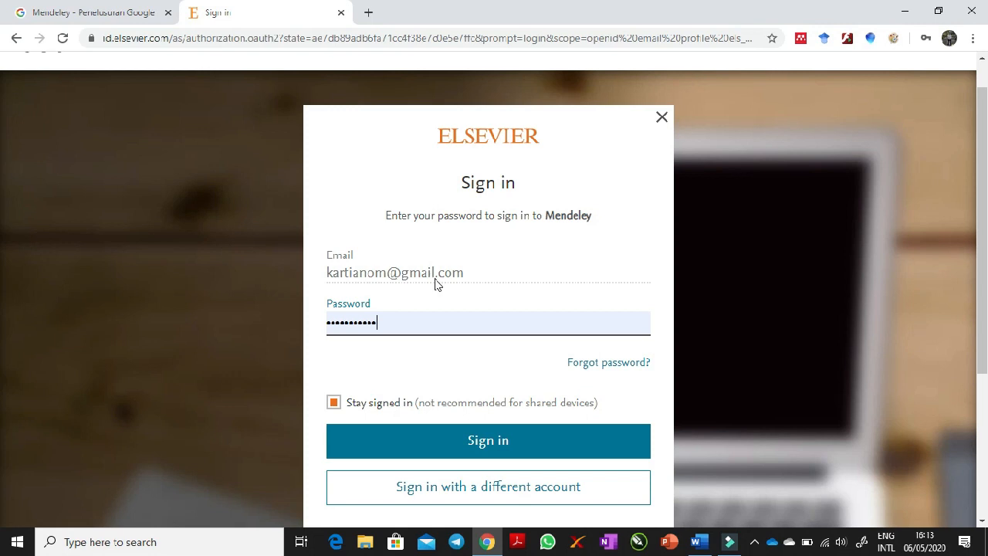
pyautogui.click(443, 494)
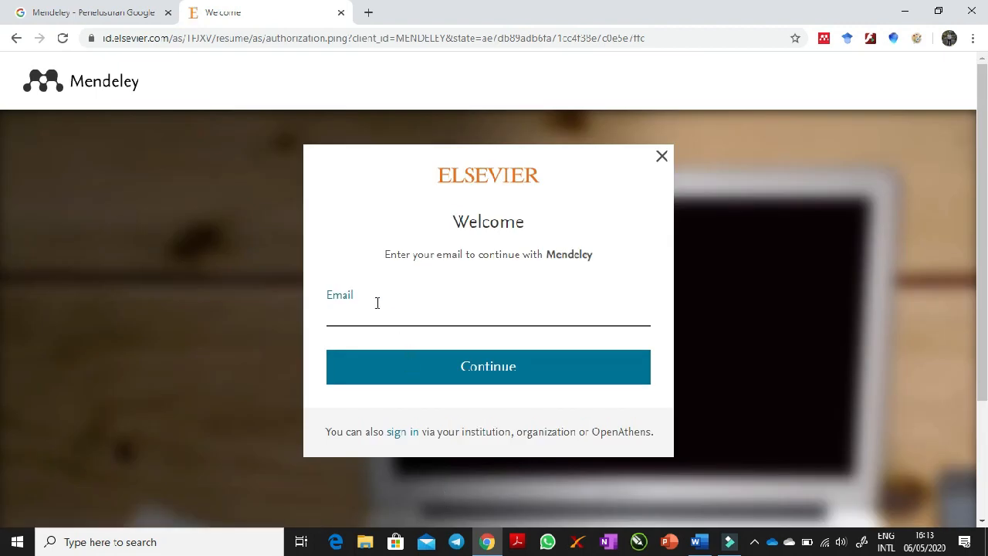
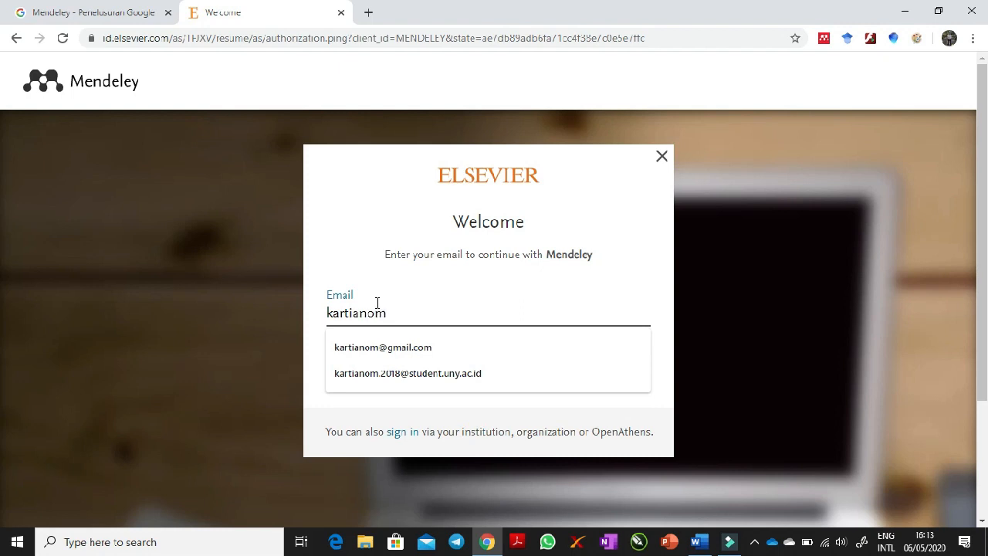
pyautogui.click(401, 376)
pyautogui.click(461, 376)
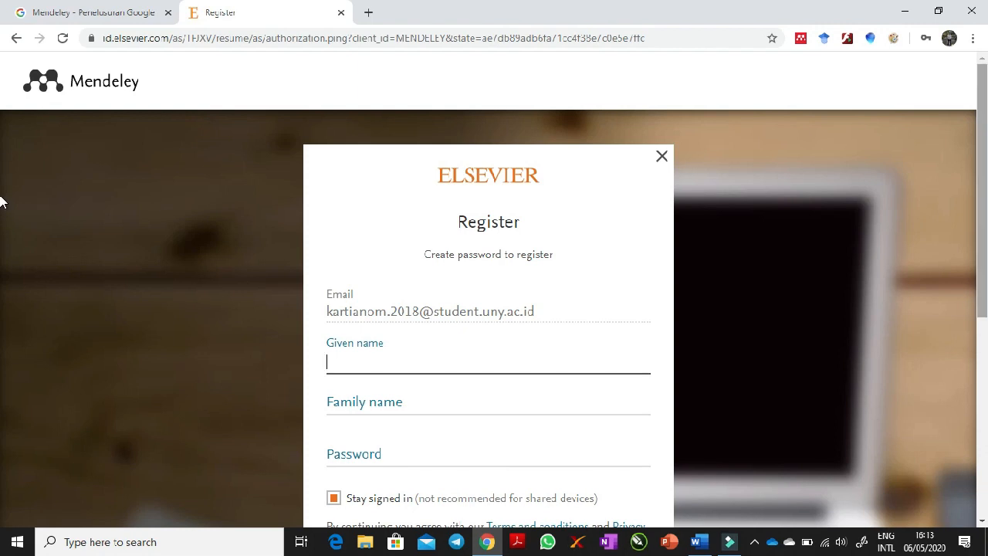
# - Fill in the given name and family name on the Elsevier registration form
pyautogui.scroll(-1, 3, 202)
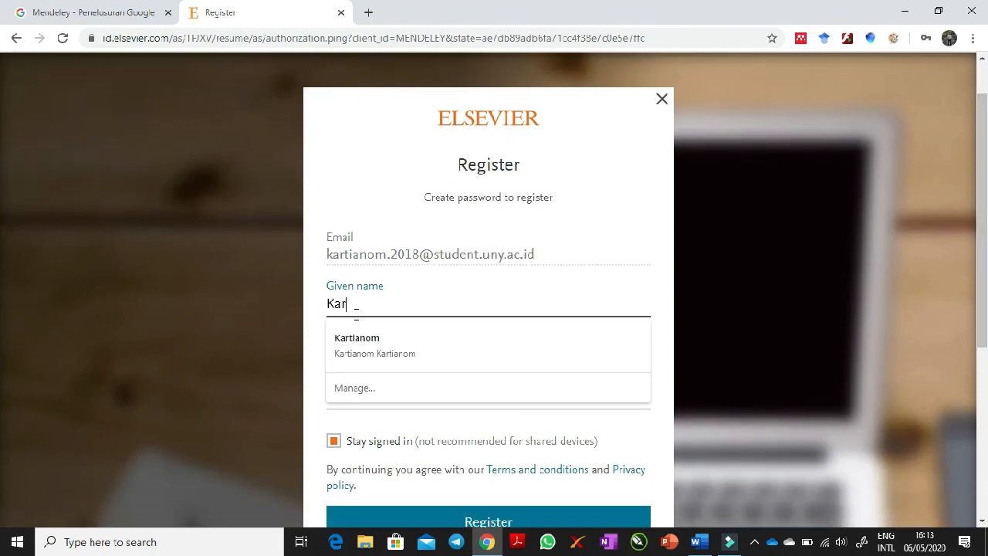
pyautogui.click(770, 308)
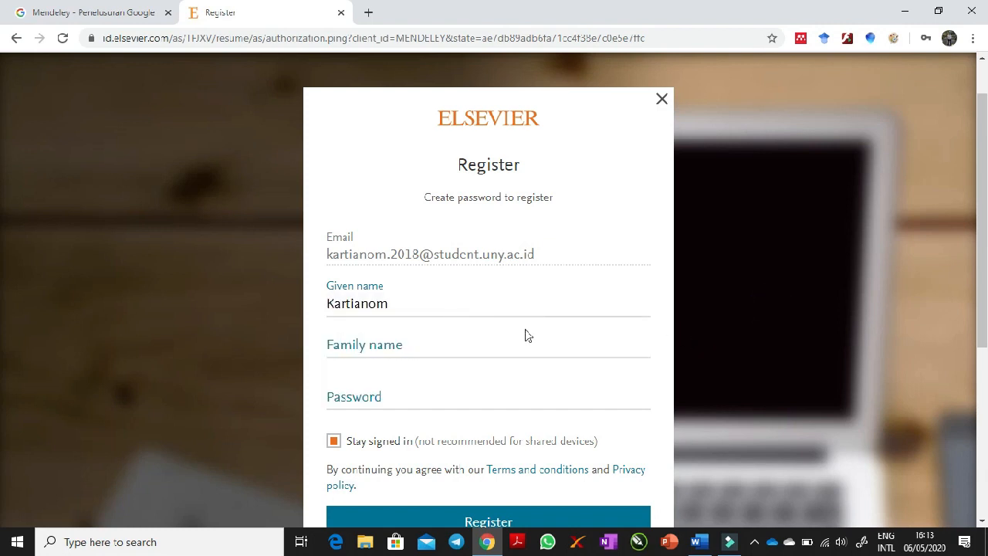
pyautogui.click(391, 349)
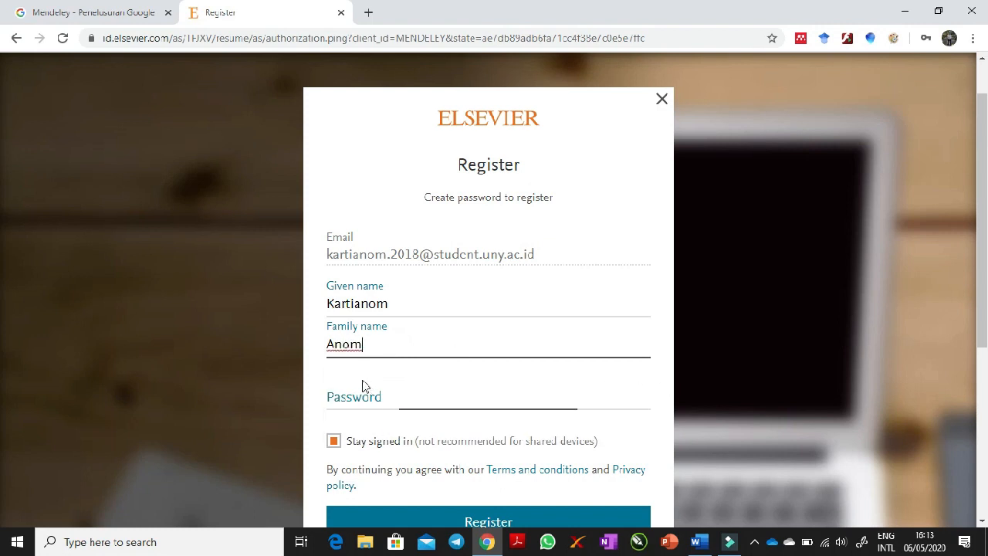
# - Enter the account password and register the new Elsevier account
pyautogui.click(376, 401)
pyautogui.write('••••••••')
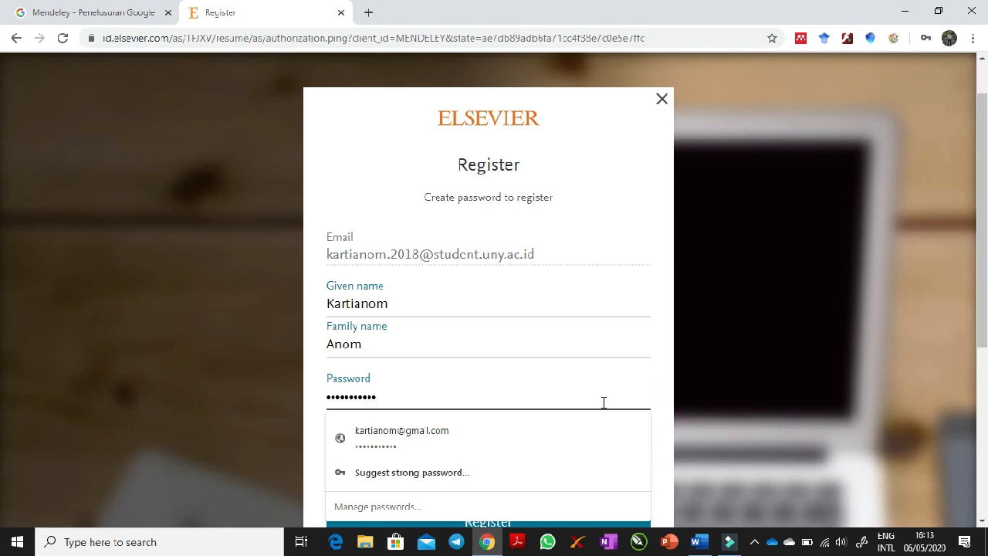
pyautogui.click(788, 341)
pyautogui.scroll(-2, 2, 232)
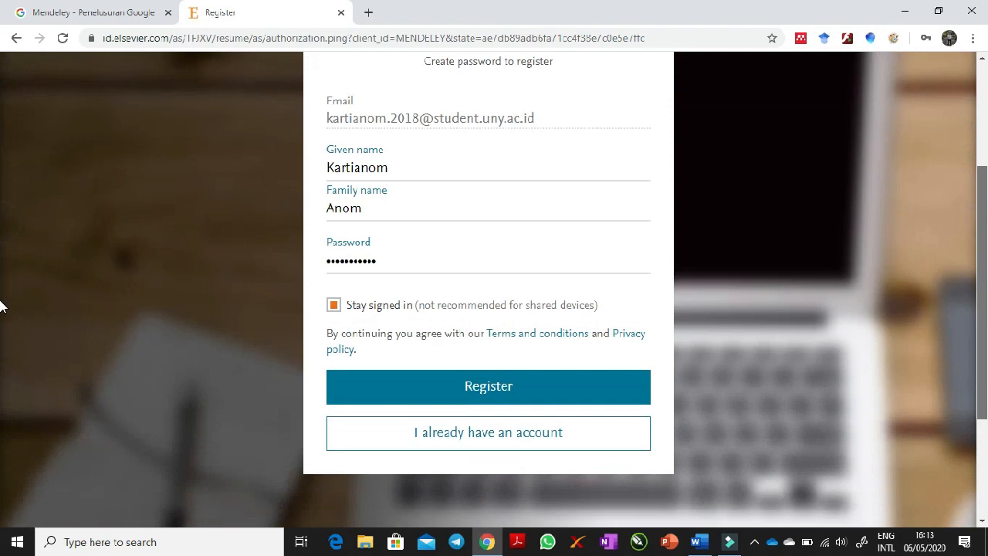
pyautogui.click(333, 278)
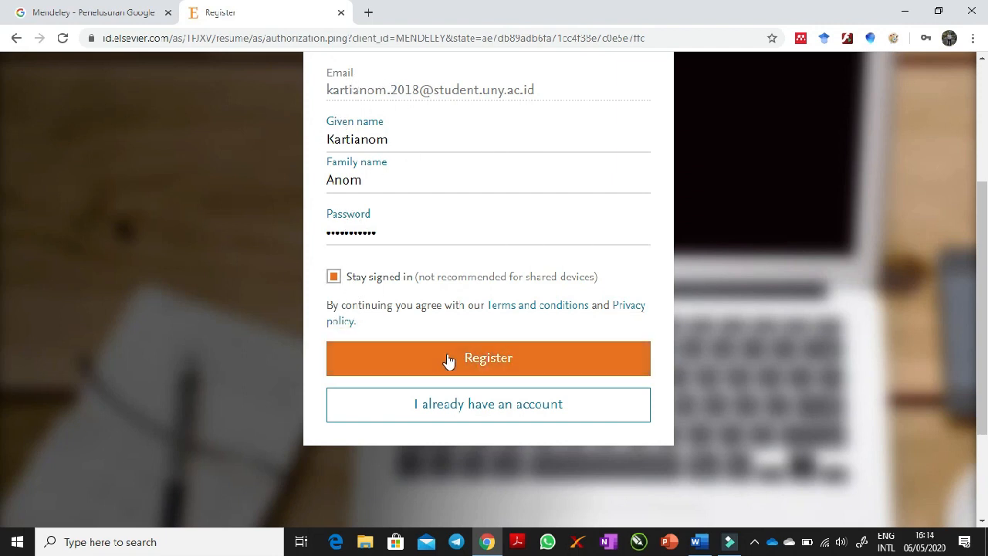
pyautogui.click(481, 360)
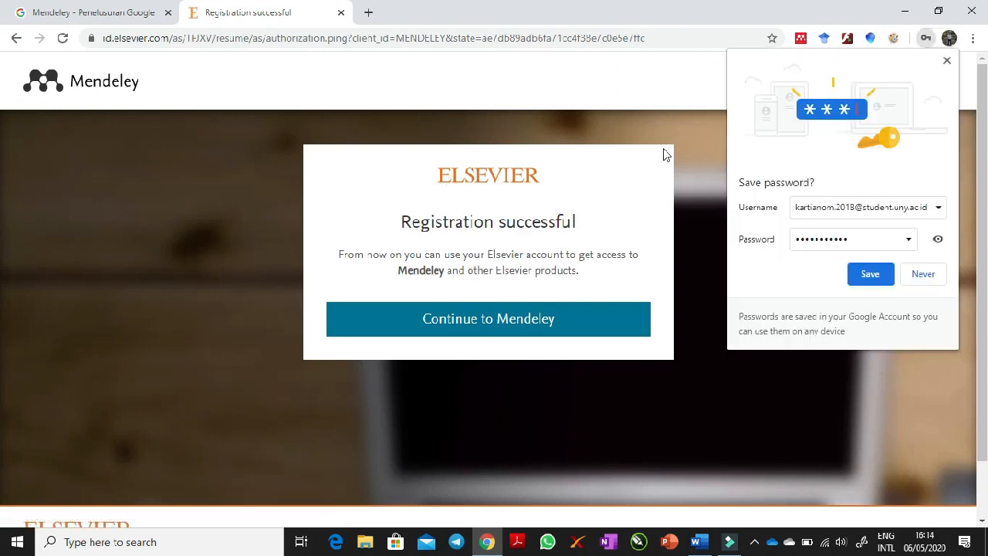
# - Dismiss the browser's offer to save the password, continue to Mendeley and skip the role and field-of-study questions
pyautogui.click(948, 62)
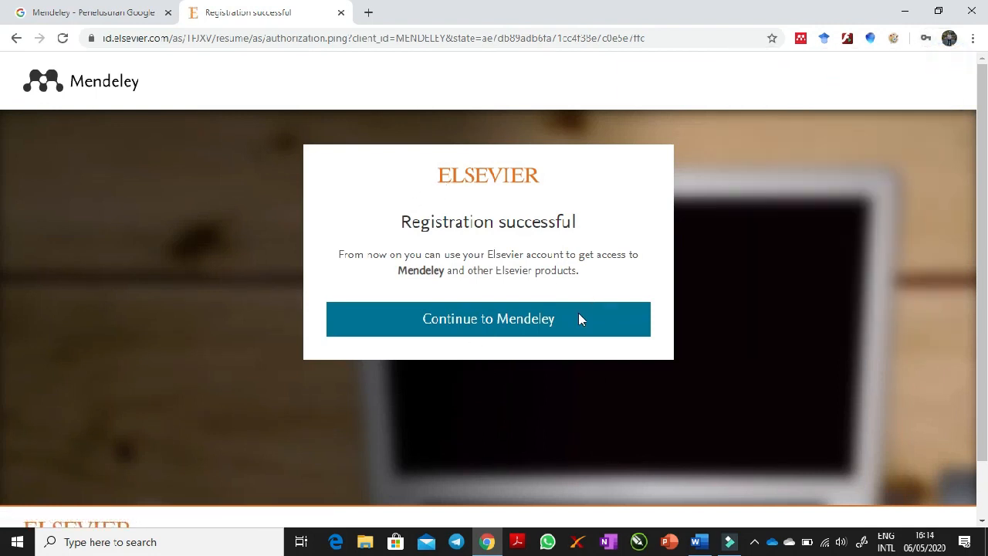
pyautogui.click(459, 320)
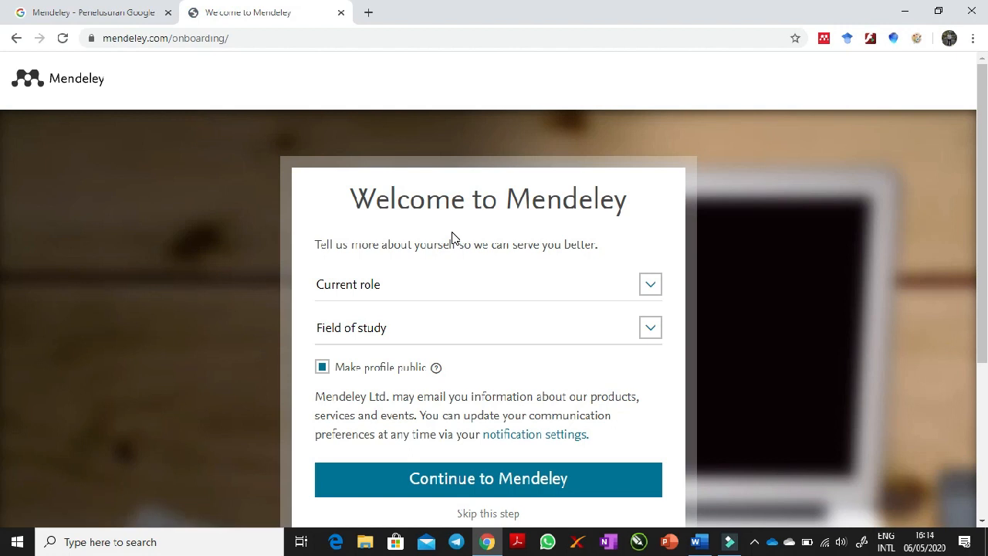
pyautogui.scroll(-2, 1, 293)
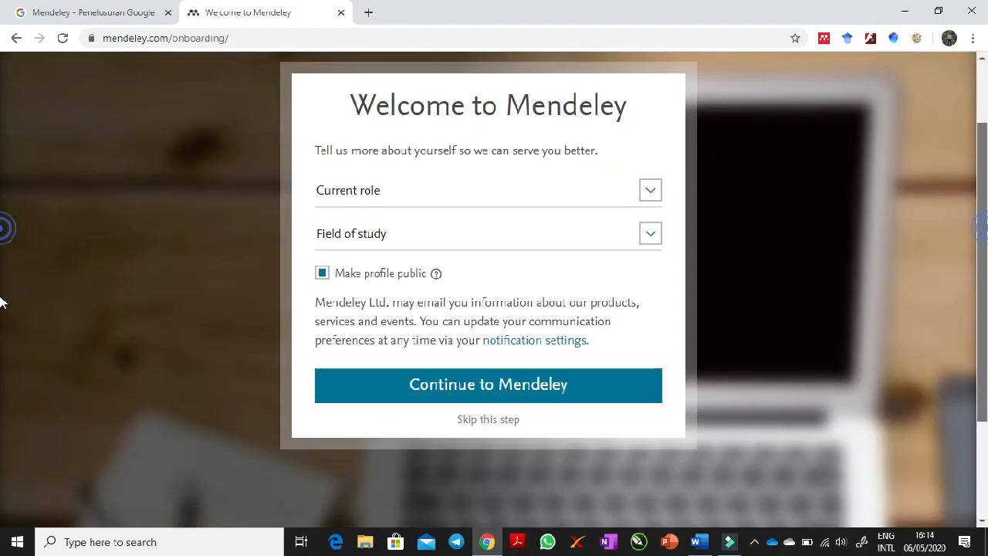
pyautogui.scroll(1, 467, 449)
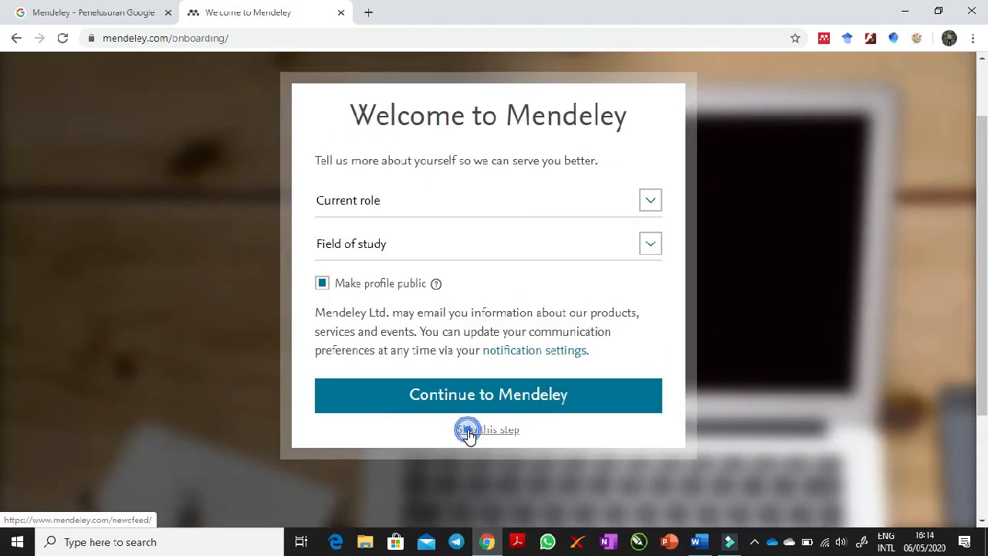
pyautogui.click(467, 430)
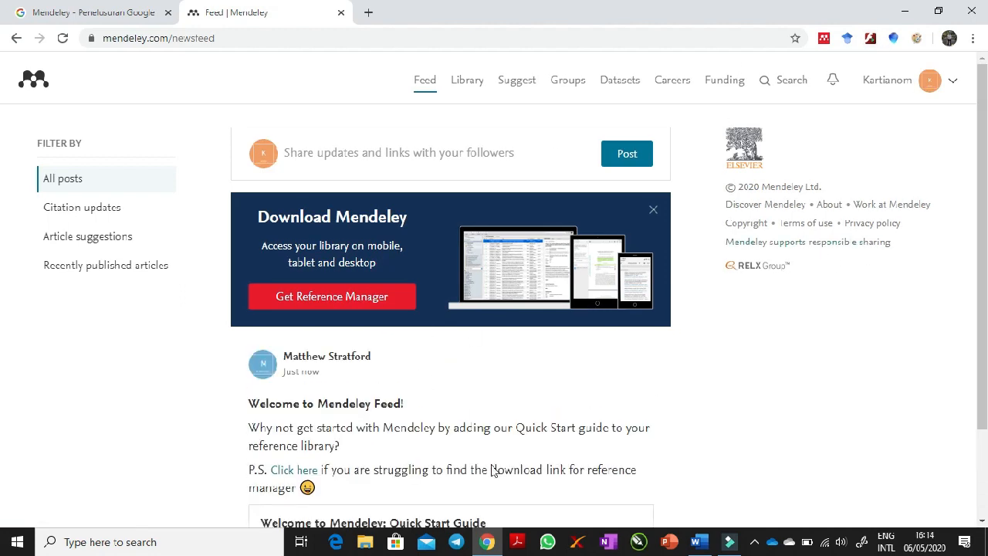
# - Open the reference manager download page from the Mendeley feed and download Mendeley Desktop for Windows
pyautogui.click(336, 305)
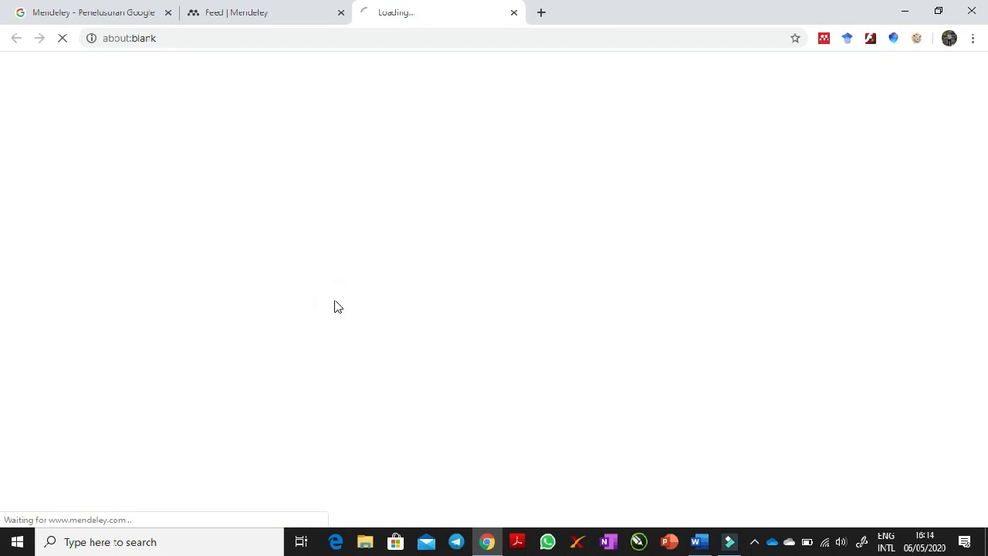
pyautogui.click(268, 21)
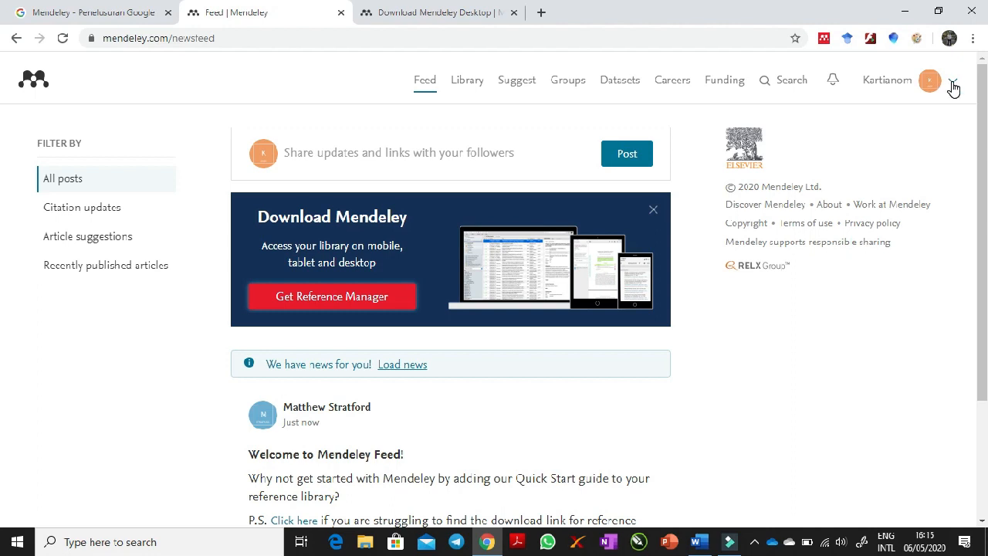
pyautogui.click(422, 12)
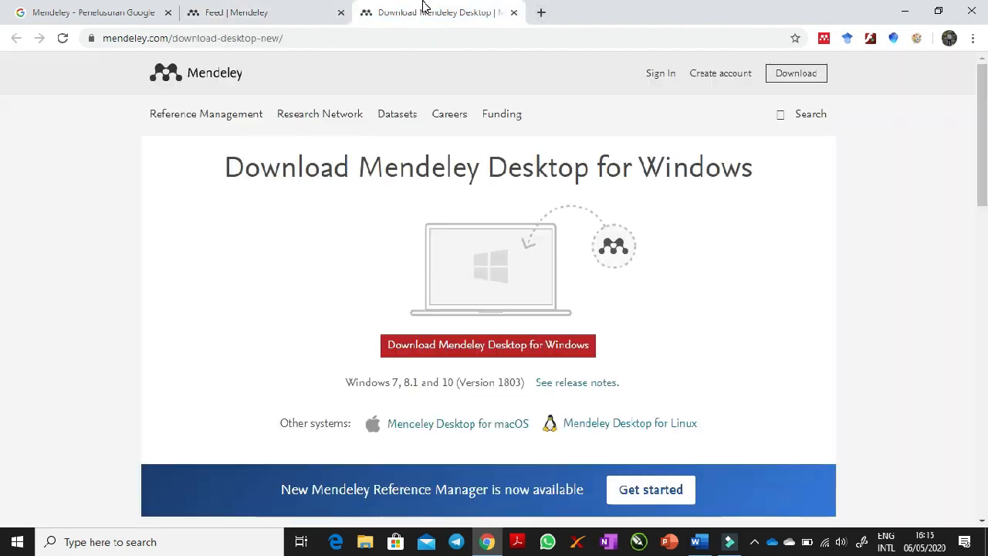
pyautogui.click(492, 347)
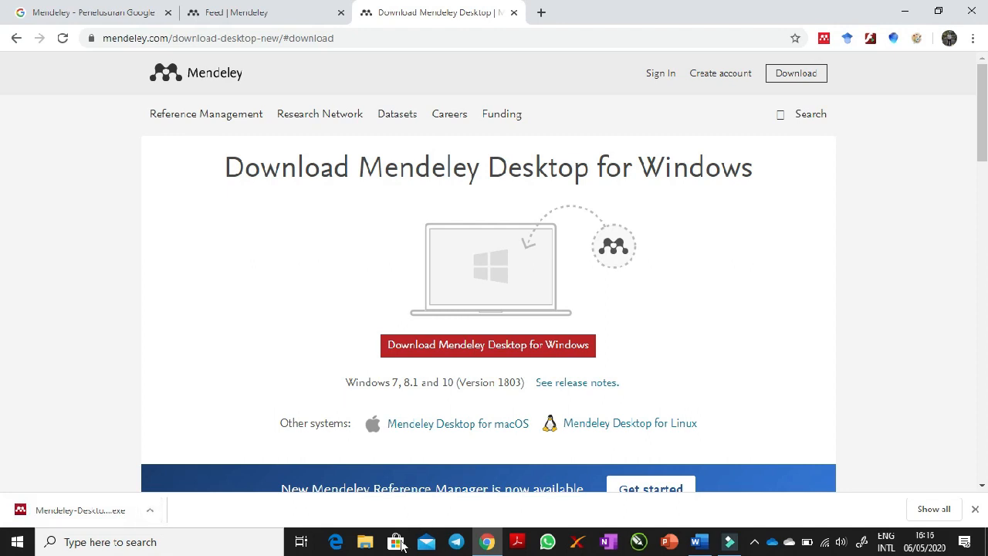
# - In File Explorer, run the Mendeley-Desktop-1.19.6-win32 installer from the Downloads folder
pyautogui.click(365, 543)
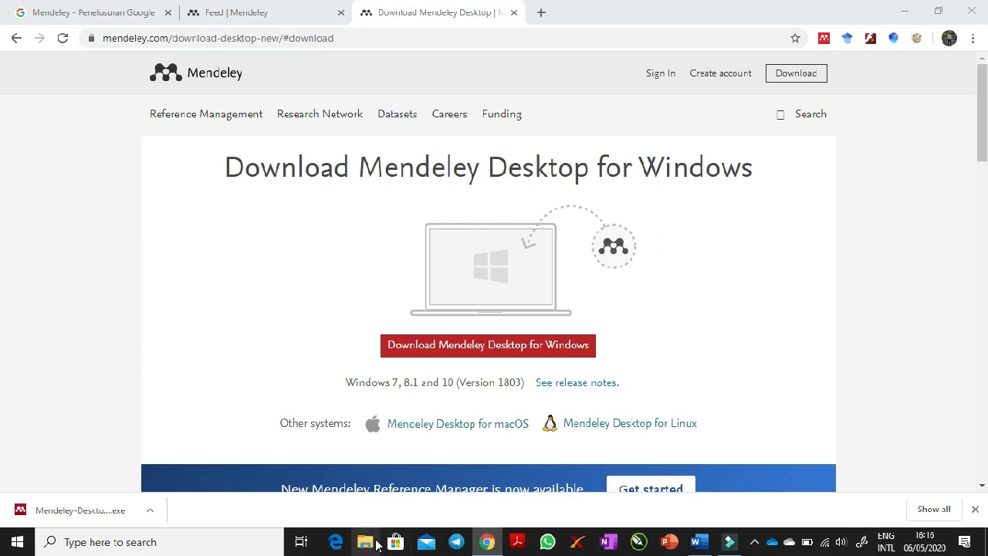
pyautogui.click(365, 542)
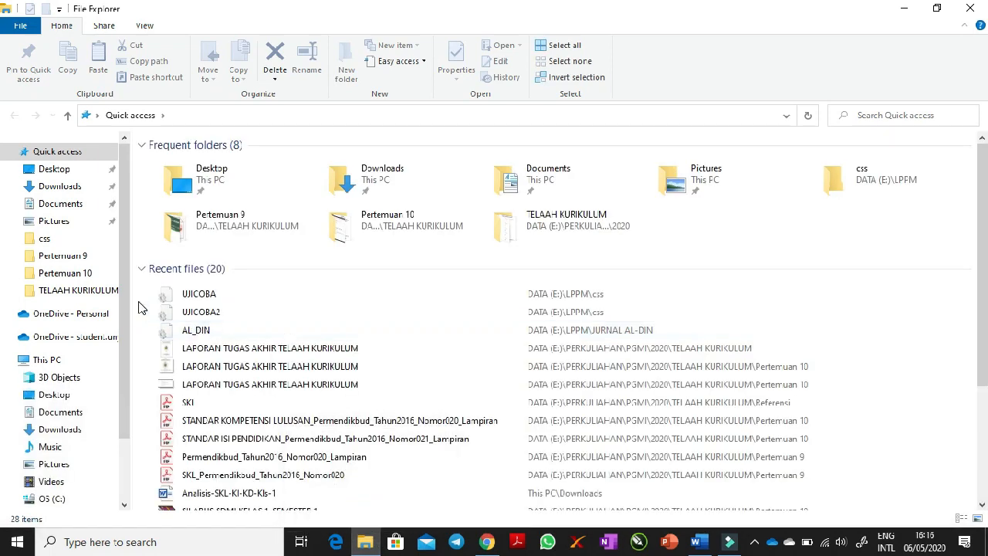
pyautogui.click(62, 189)
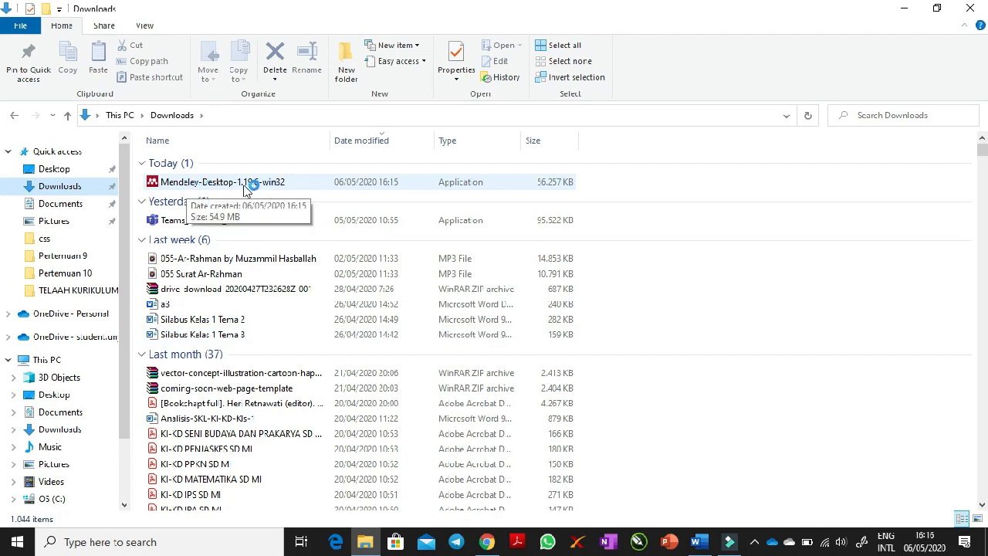
pyautogui.click(257, 188)
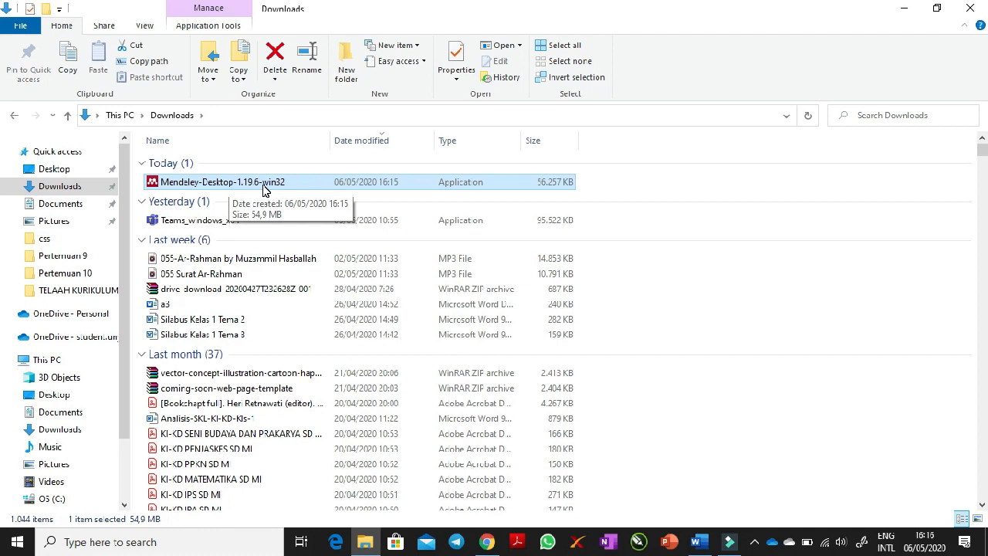
pyautogui.doubleClick(264, 190)
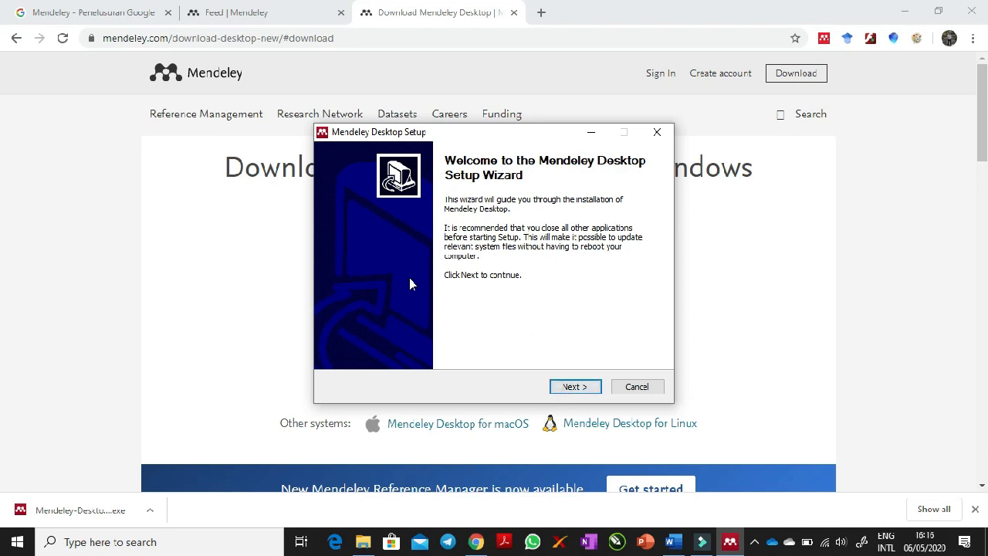
# - Minimize the browser, install Mendeley Desktop with the licence accepted and default folders, and finish setup with the program launched
pyautogui.click(903, 9)
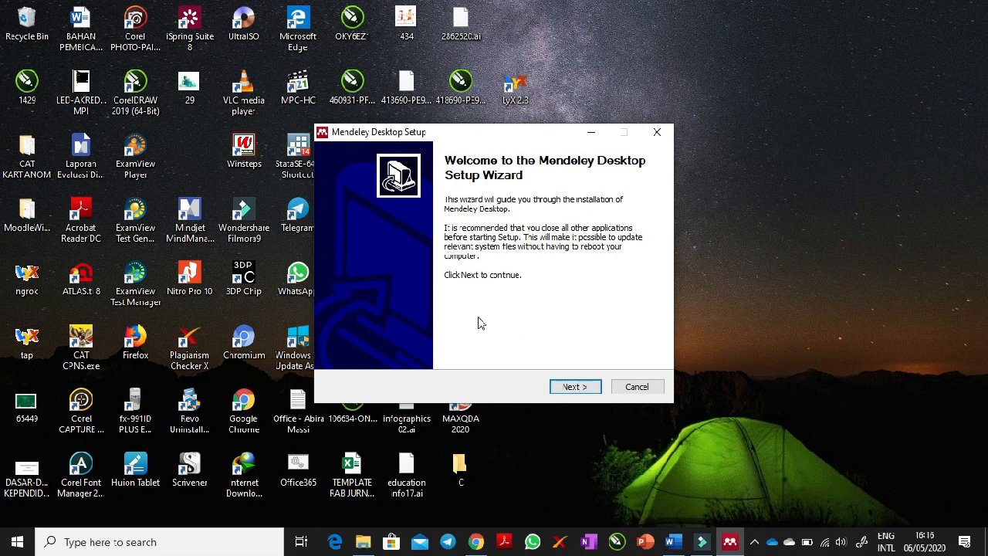
pyautogui.click(571, 389)
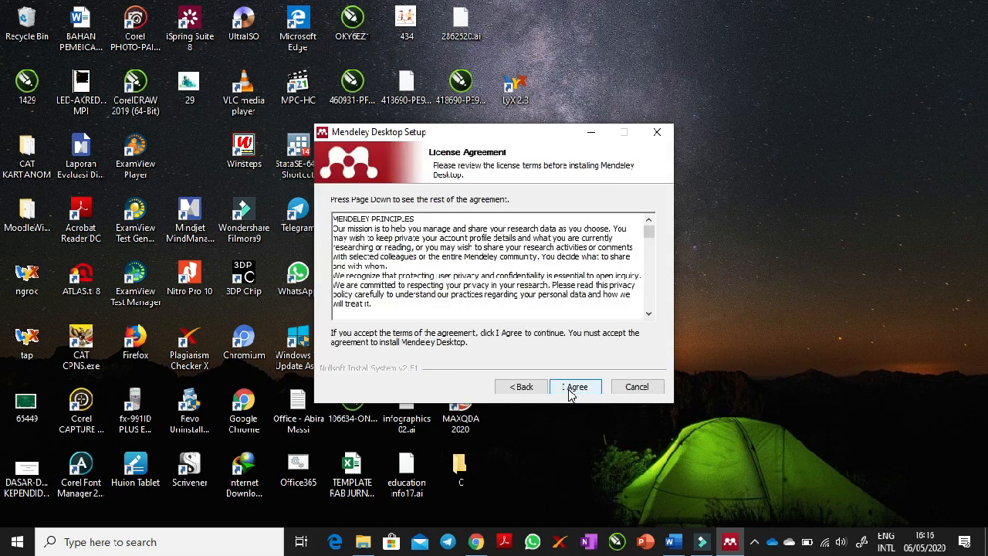
pyautogui.click(571, 388)
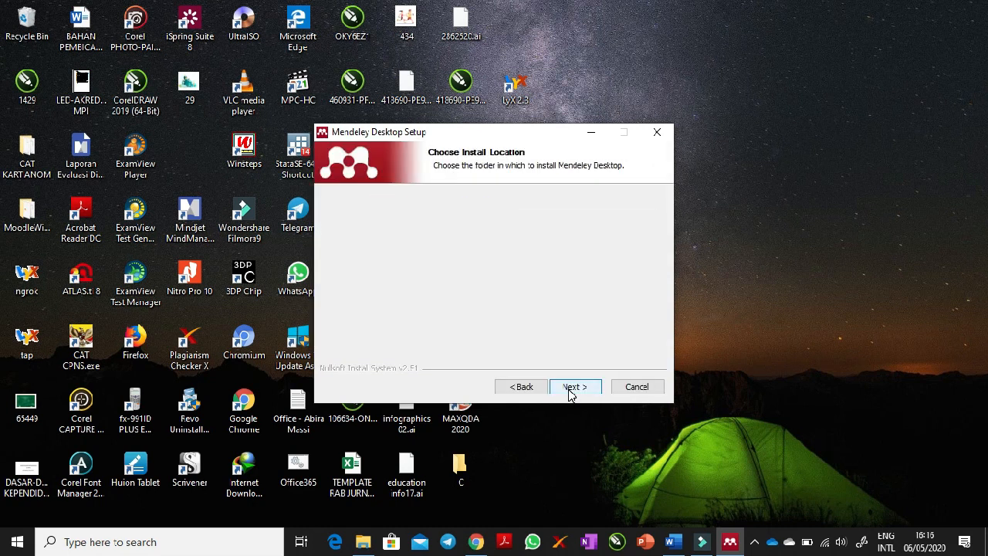
pyautogui.click(571, 389)
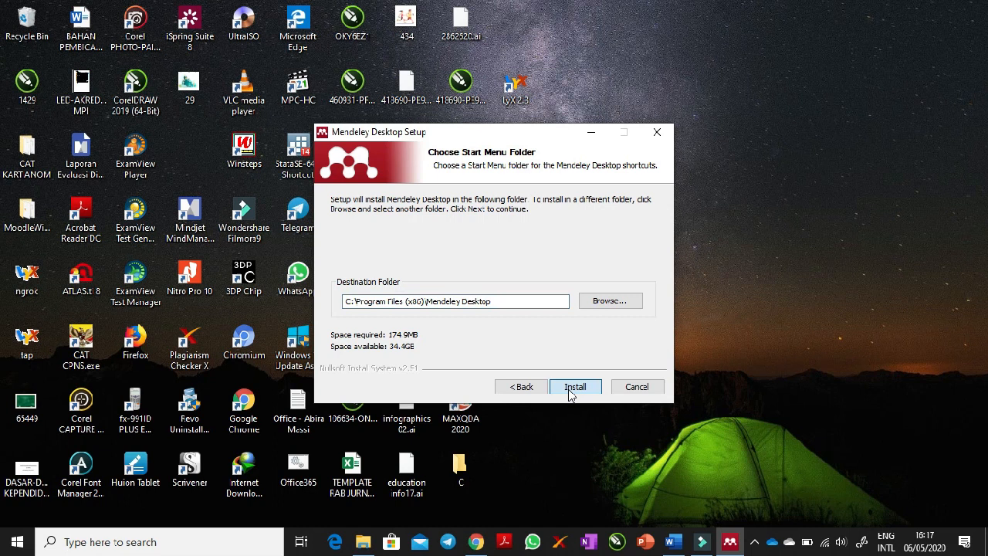
pyautogui.click(571, 391)
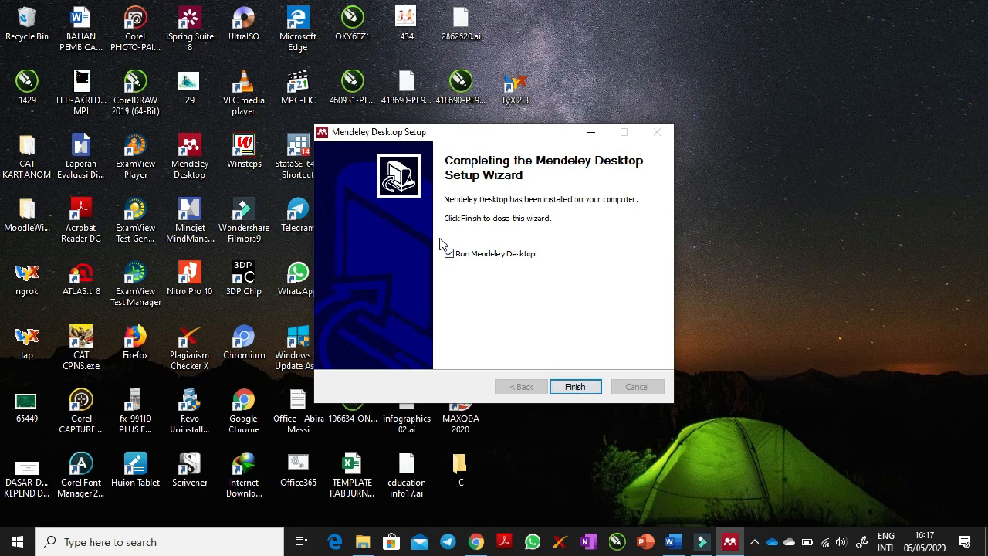
pyautogui.click(575, 388)
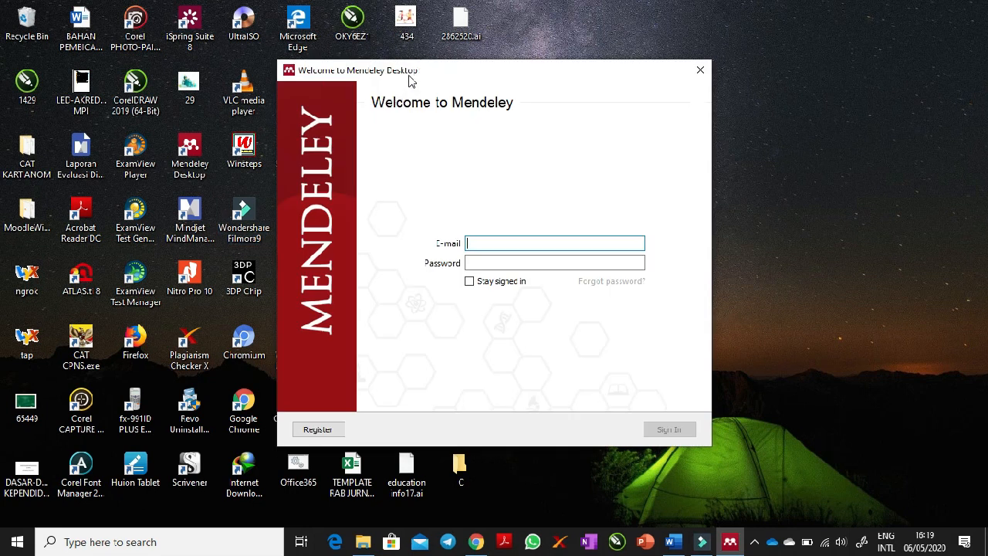
# - Sign in to Mendeley Desktop with the registered account's e-mail and password
pyautogui.moveTo(385, 78); pyautogui.dragTo(408, 78)
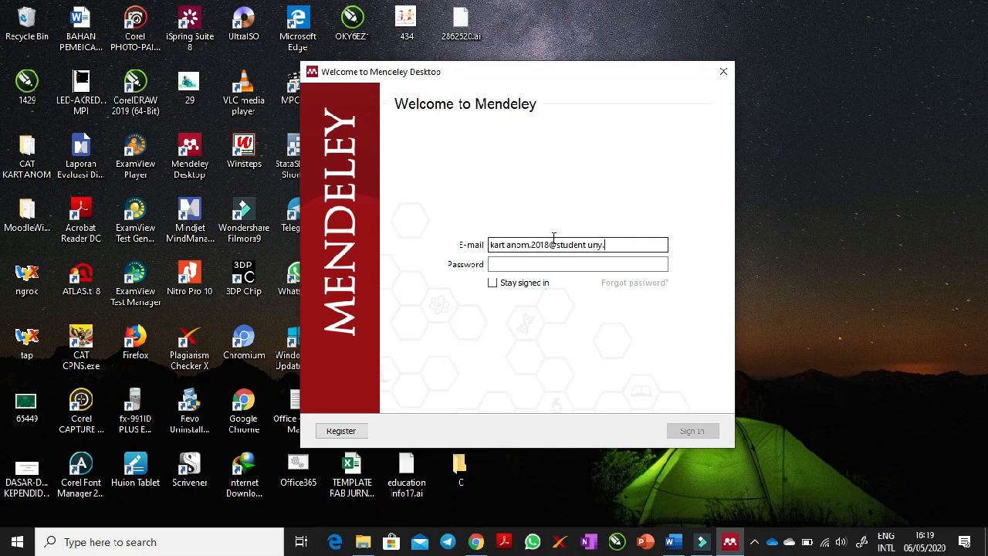
pyautogui.click(535, 265)
pyautogui.write('ac.id')
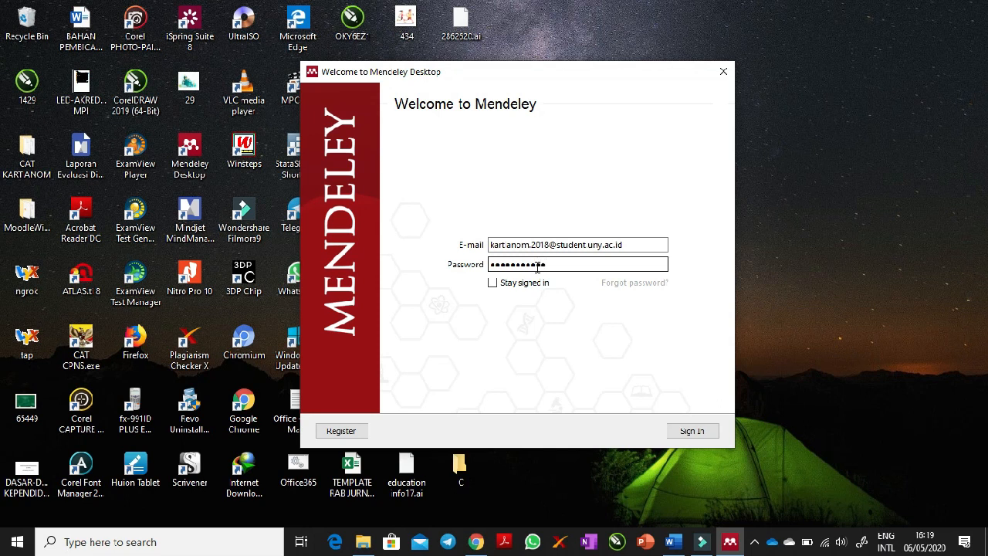
pyautogui.press('Return')
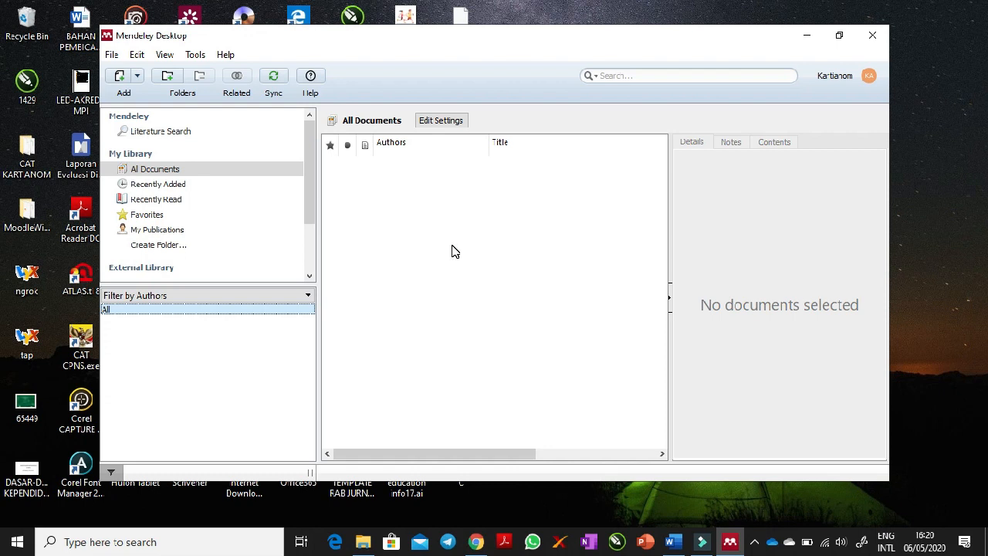
# - Switch to Word, check its reference tools for a Mendeley section and close Word
pyautogui.click(673, 543)
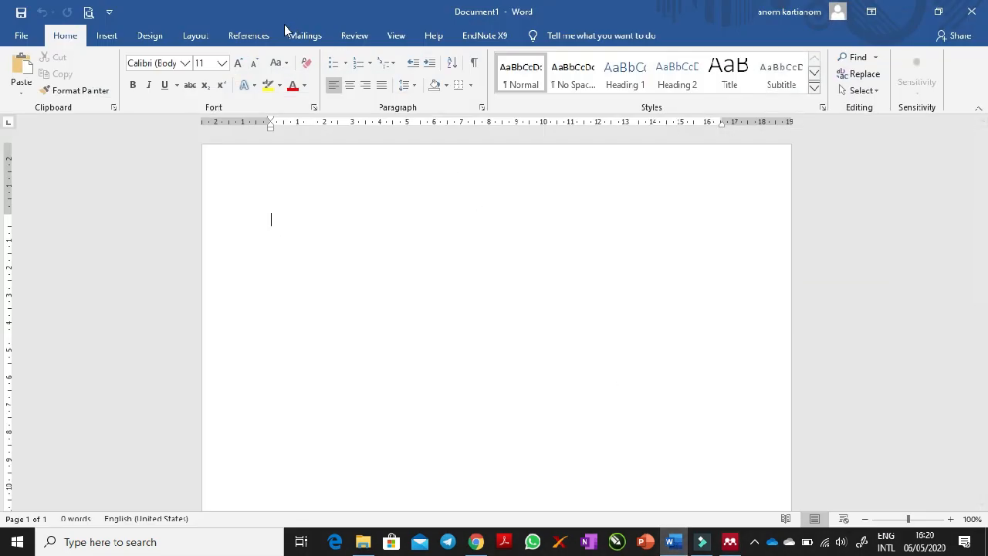
pyautogui.click(260, 34)
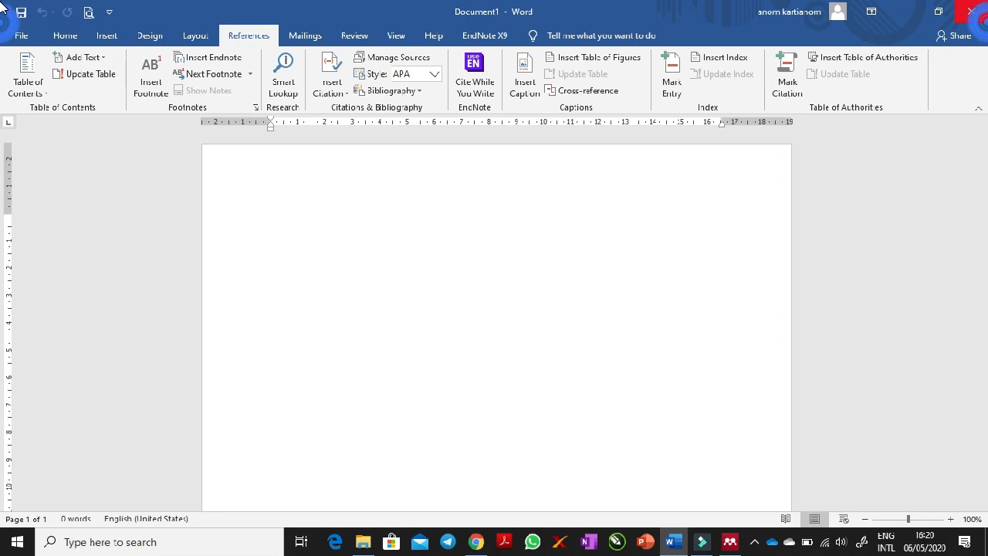
pyautogui.click(968, 23)
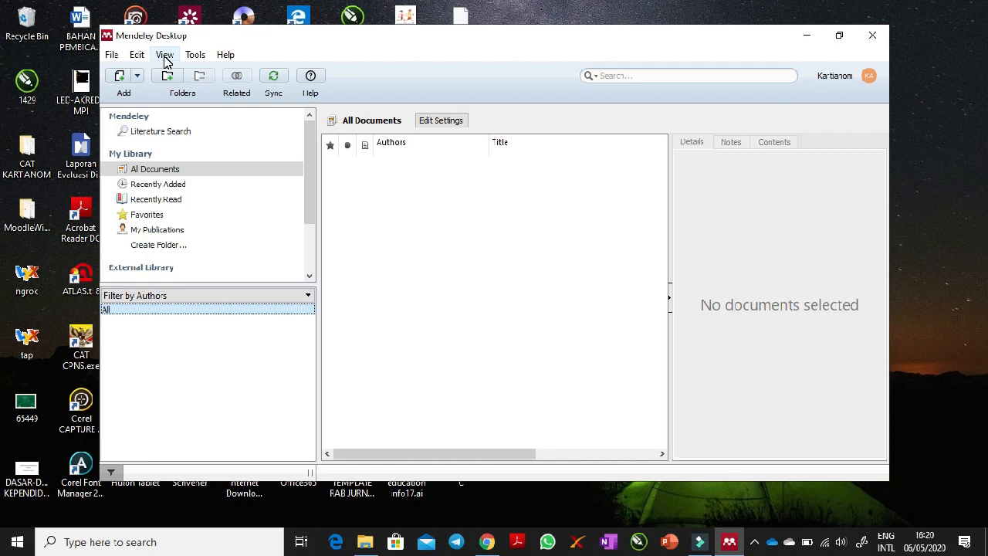
# - Install the MS Word plugin from Mendeley Desktop
pyautogui.click(165, 57)
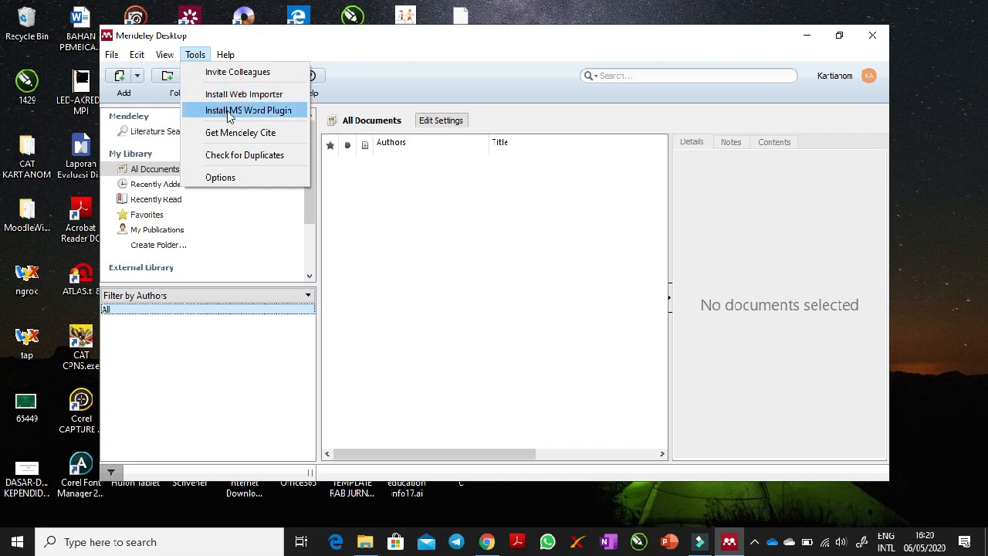
pyautogui.click(267, 113)
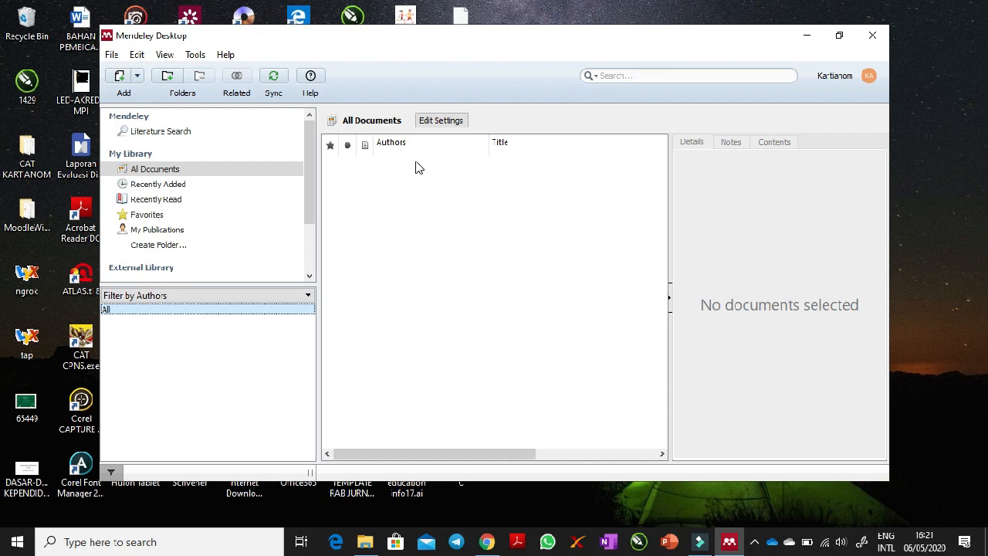
pyautogui.click(190, 60)
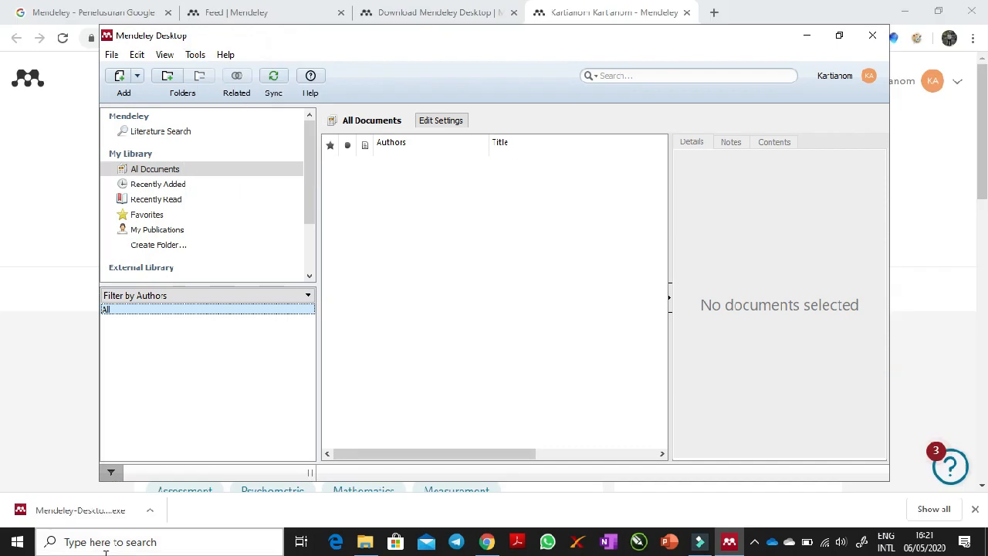
# - Reopen Word with a blank document and check the Mendeley Cite-O-Matic group among its reference tools
pyautogui.click(17, 541)
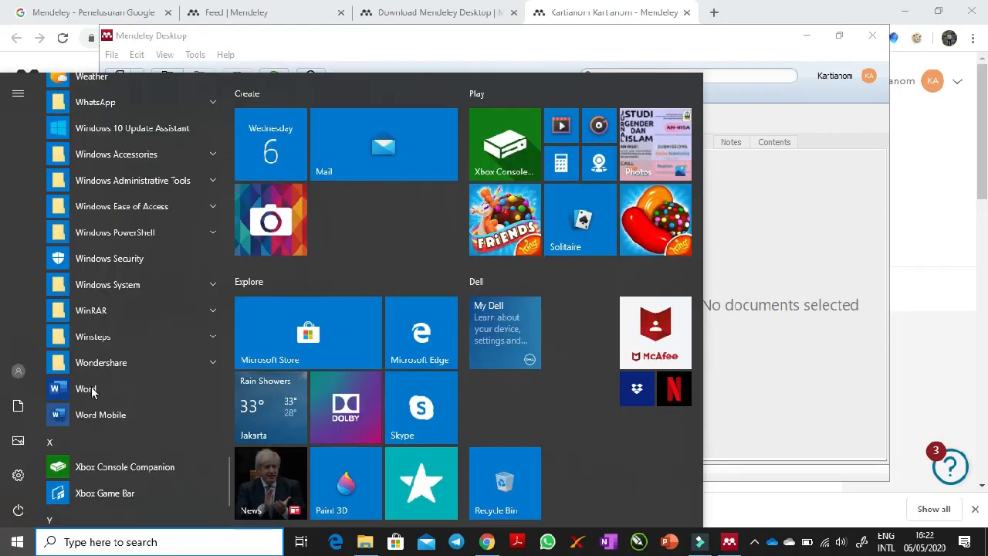
pyautogui.click(91, 390)
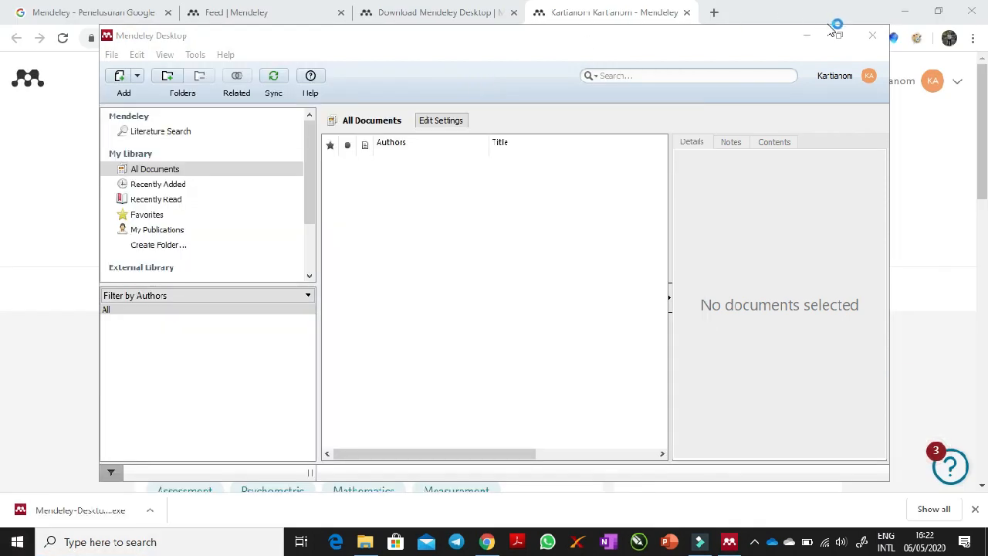
pyautogui.click(918, 14)
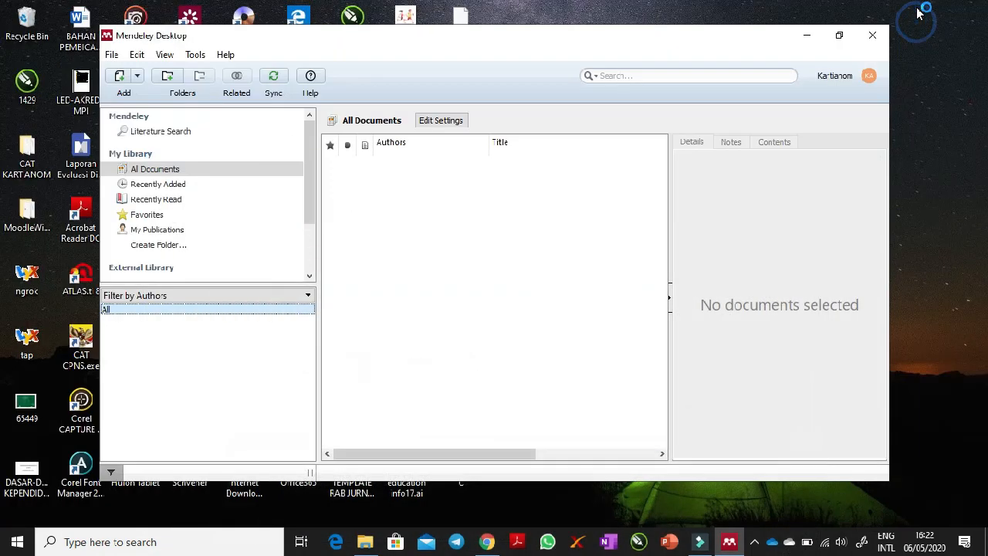
pyautogui.click(204, 155)
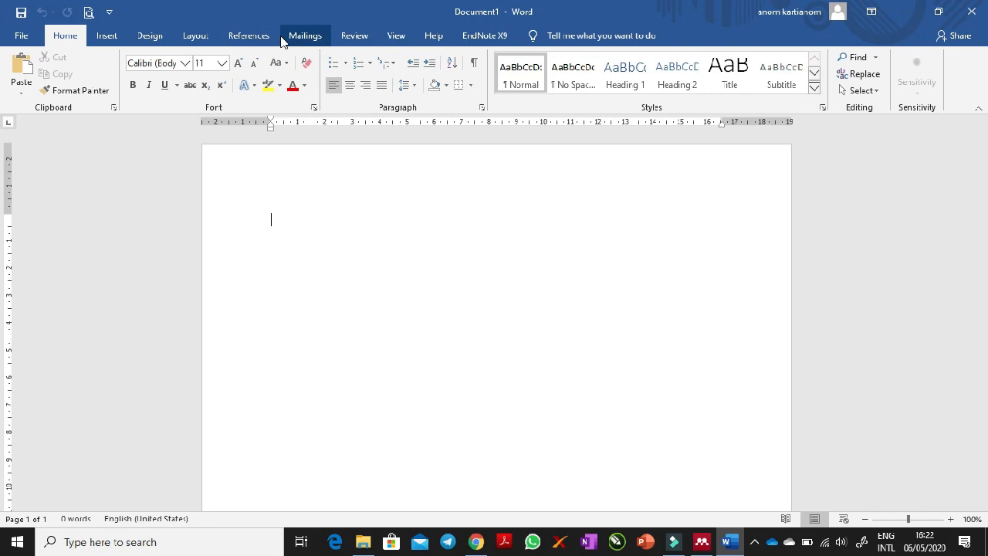
pyautogui.click(248, 32)
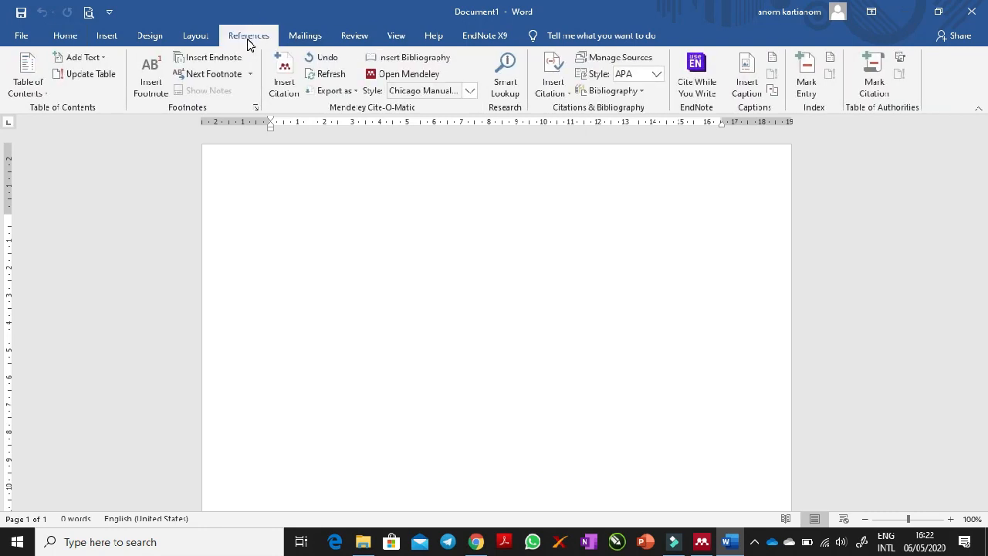
pyautogui.click(298, 86)
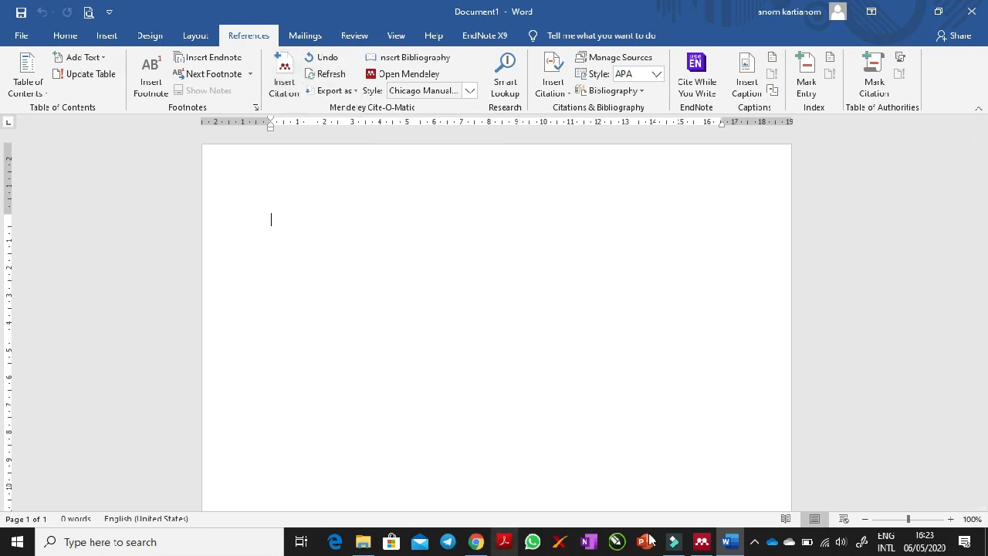
pyautogui.click(701, 541)
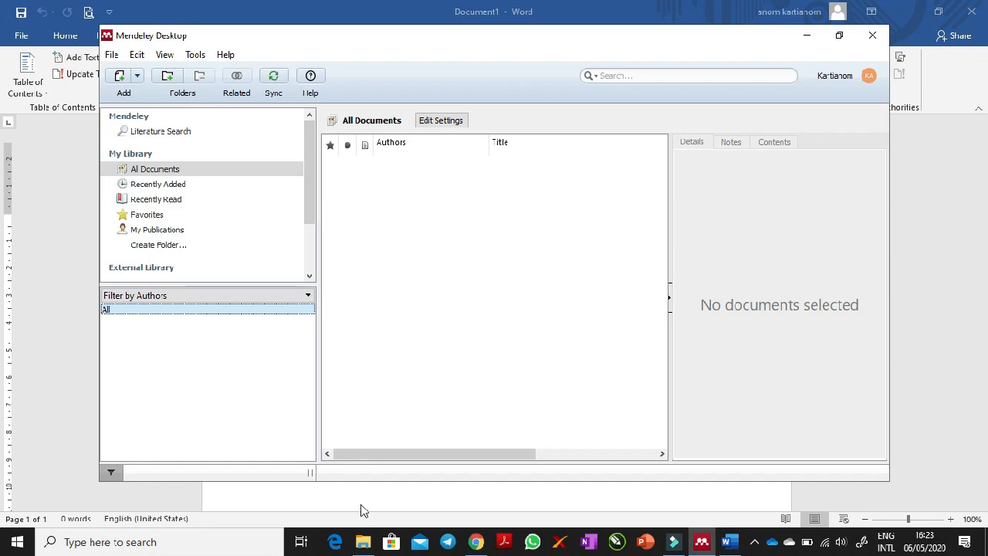
pyautogui.click(362, 510)
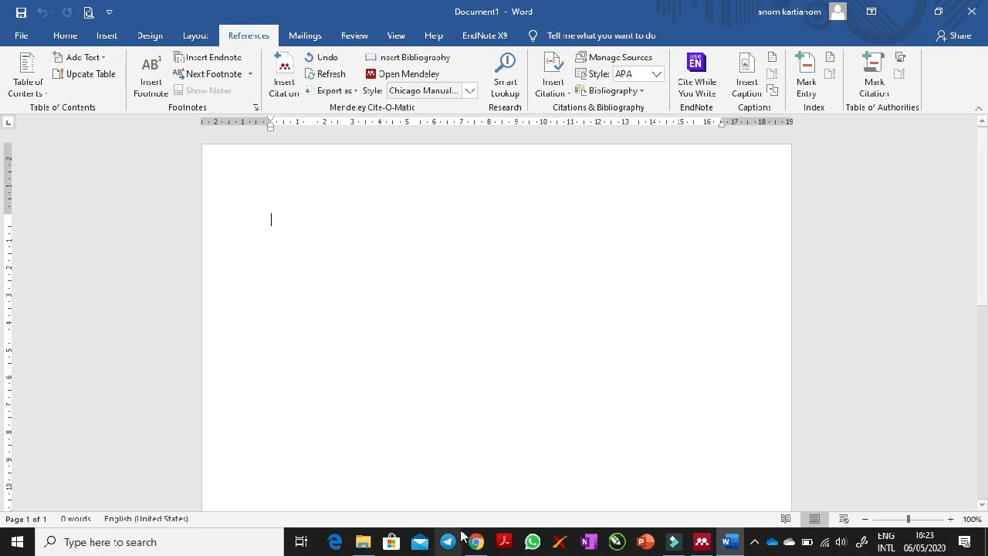
pyautogui.click(701, 543)
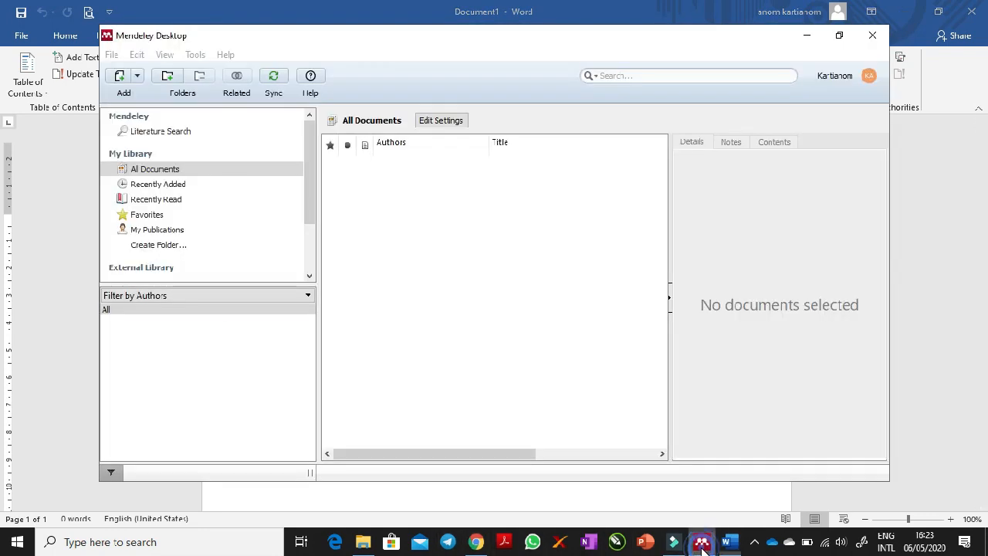
pyautogui.click(701, 542)
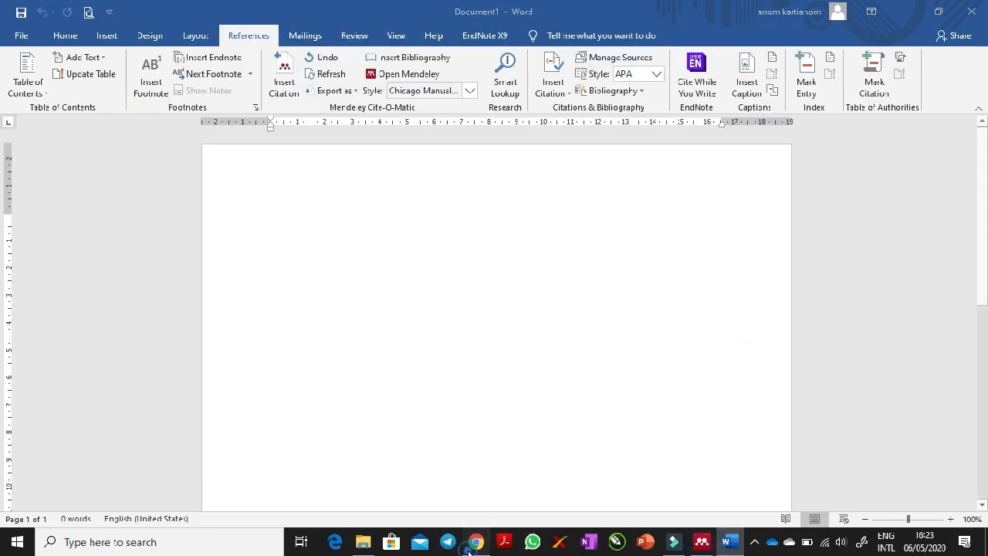
# - Switch to Chrome, return to the Google search results and close the Mendeley profile page
pyautogui.click(475, 541)
pyautogui.click(136, 13)
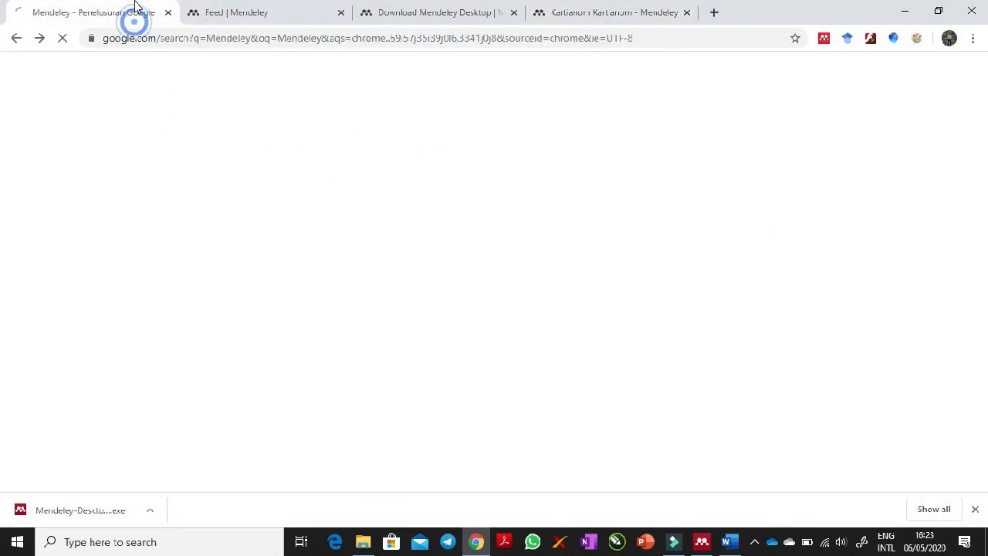
pyautogui.click(687, 14)
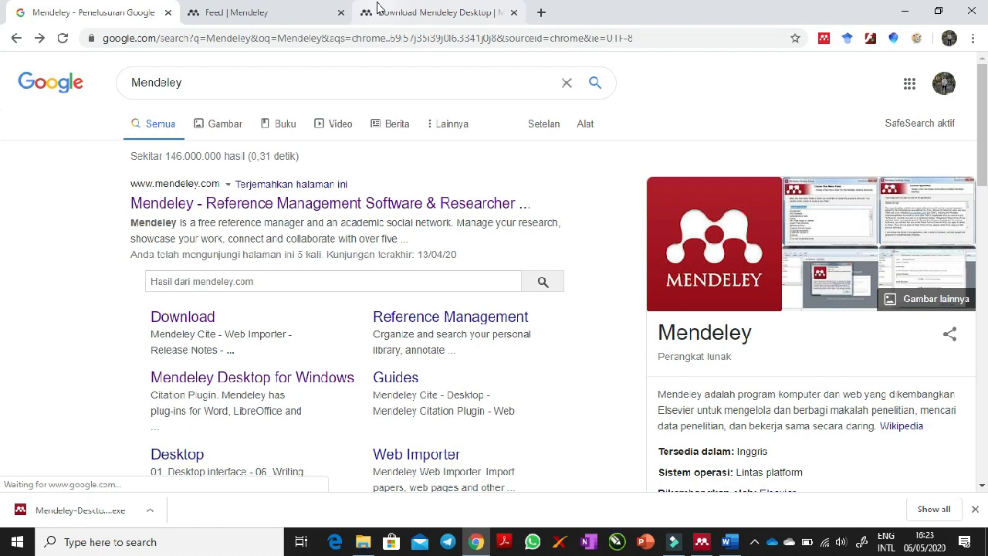
# - Search Google for "google cendekia" and open the Google Cendekia site from the results
pyautogui.click(188, 82)
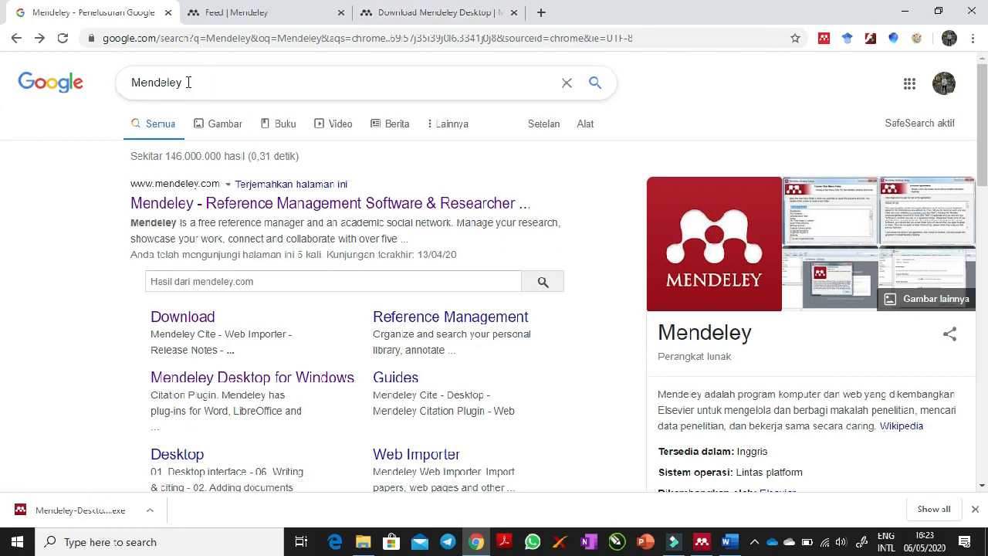
pyautogui.moveTo(197, 82); pyautogui.dragTo(112, 86)
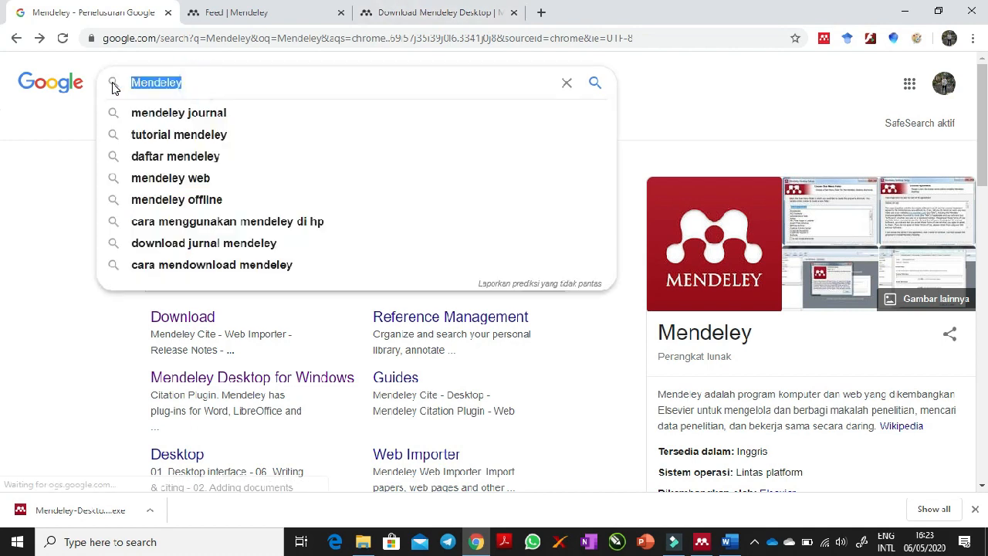
pyautogui.write('goo')
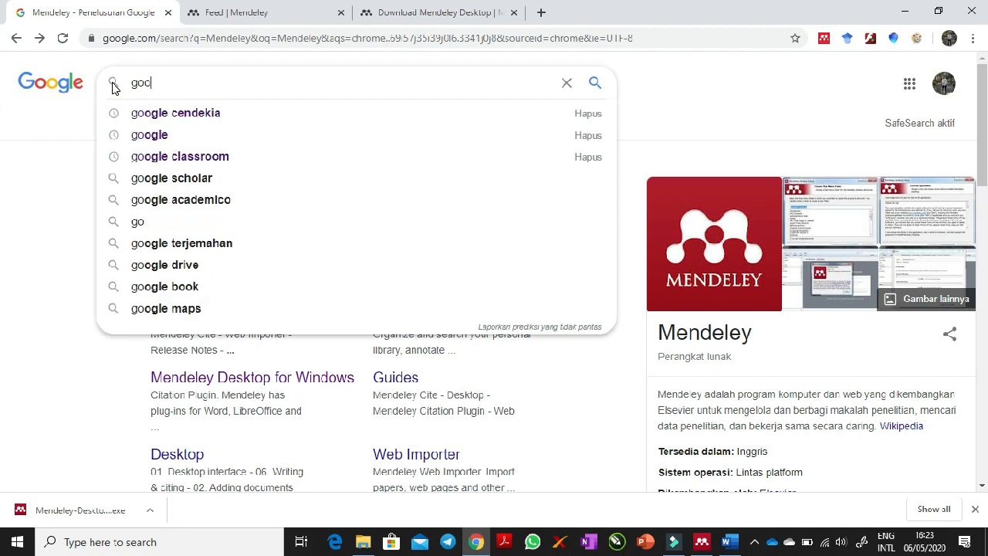
pyautogui.click(205, 117)
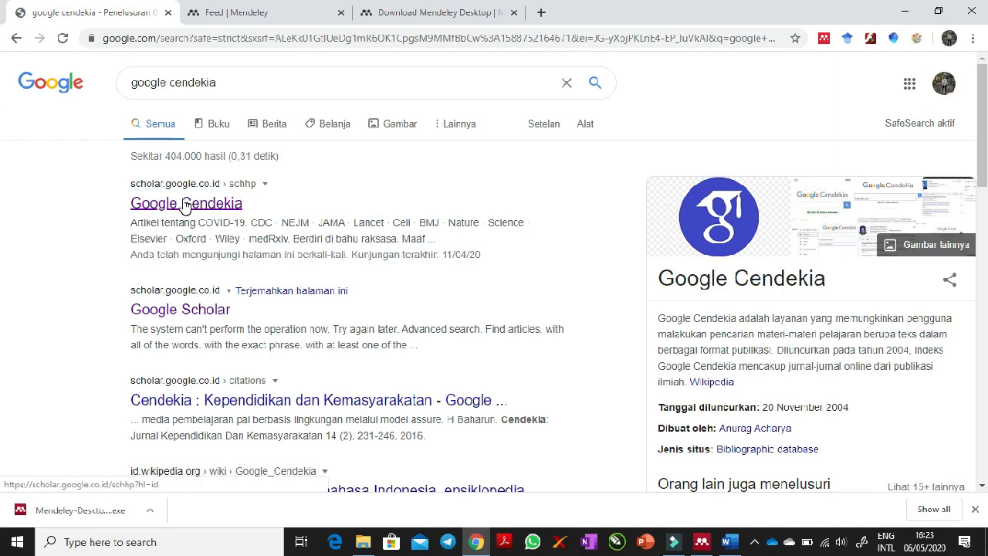
pyautogui.rightClick(184, 203)
pyautogui.click(174, 203)
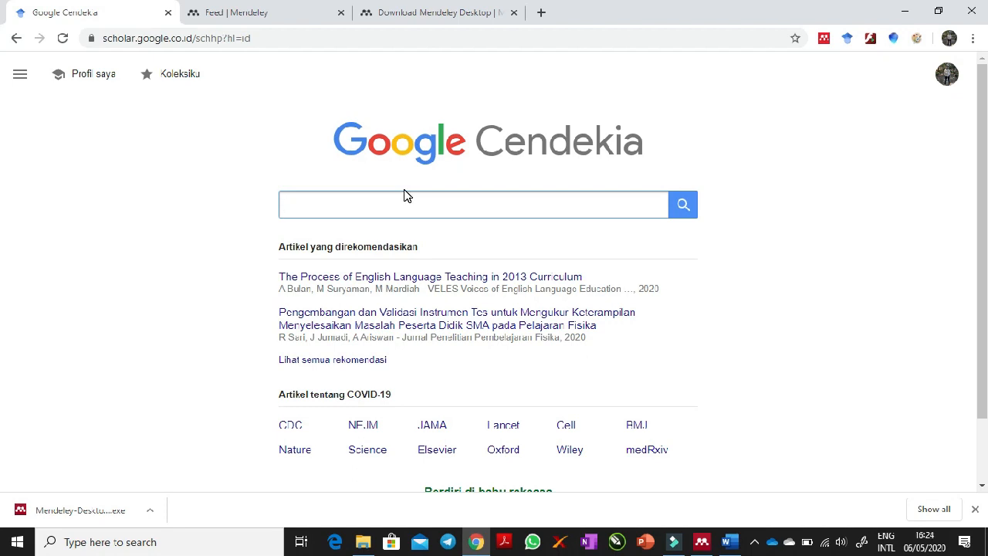
# - Search Google Cendekia for the suggested query "Telaah kurikulum + PGMI + SD/MI"
pyautogui.write('T')
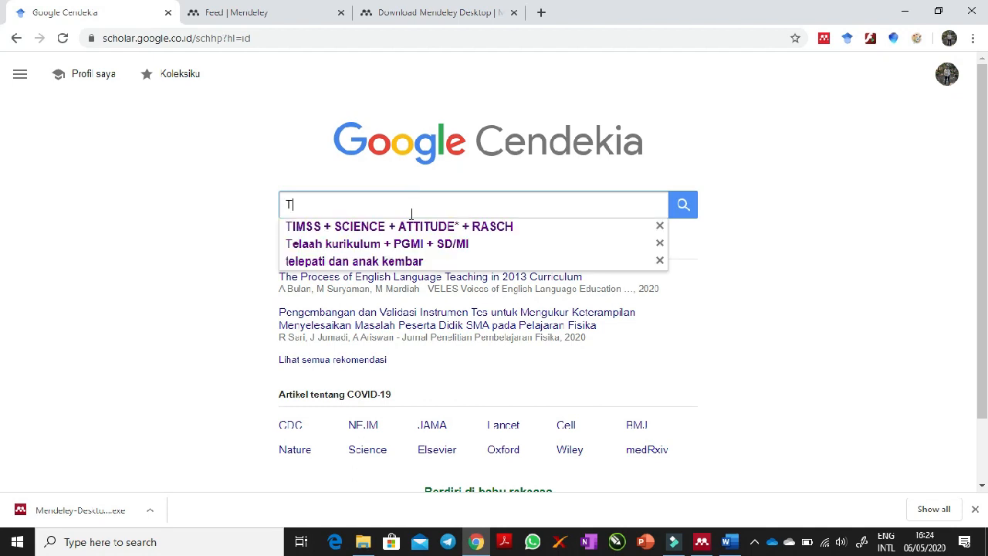
pyautogui.write('elaa')
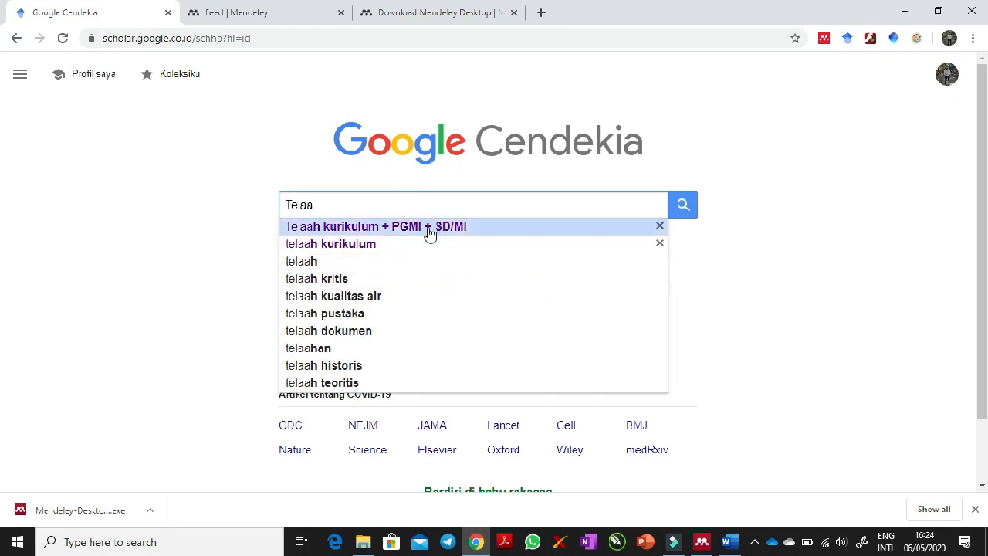
pyautogui.click(430, 226)
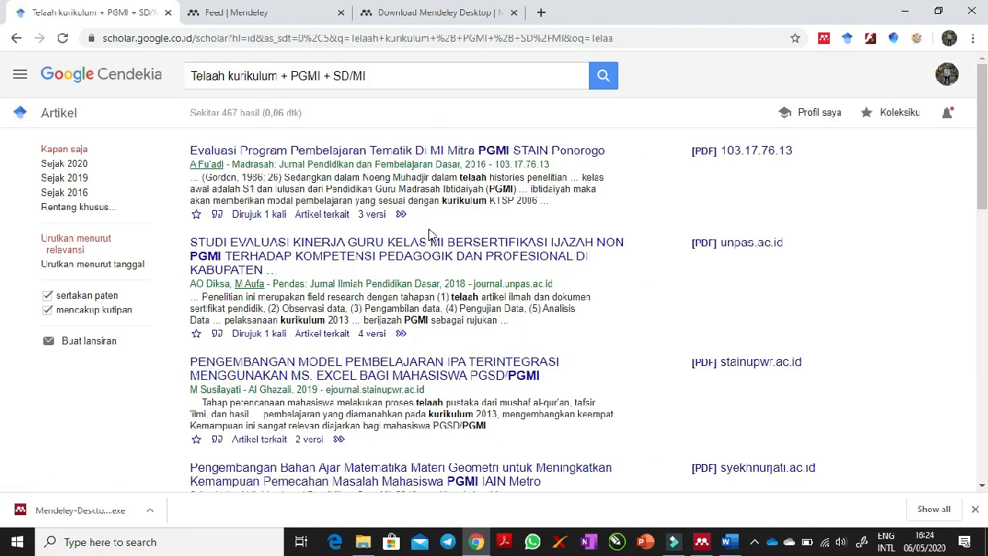
# - Limit the Google Cendekia results to articles since 2016 and dismiss the PDF download prompt
pyautogui.click(65, 193)
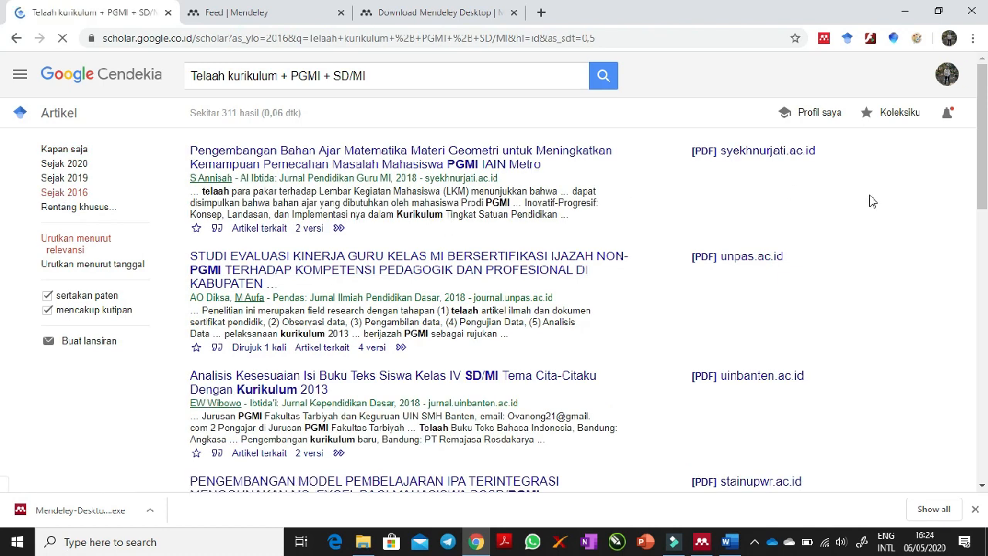
pyautogui.moveTo(985, 155); pyautogui.dragTo(985, 169)
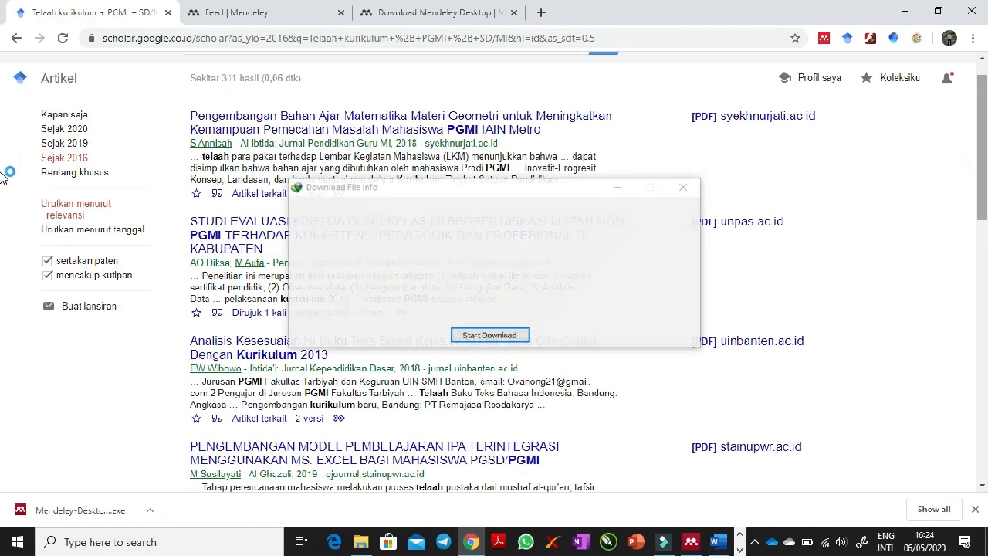
pyautogui.click(687, 188)
pyautogui.press('Escape')
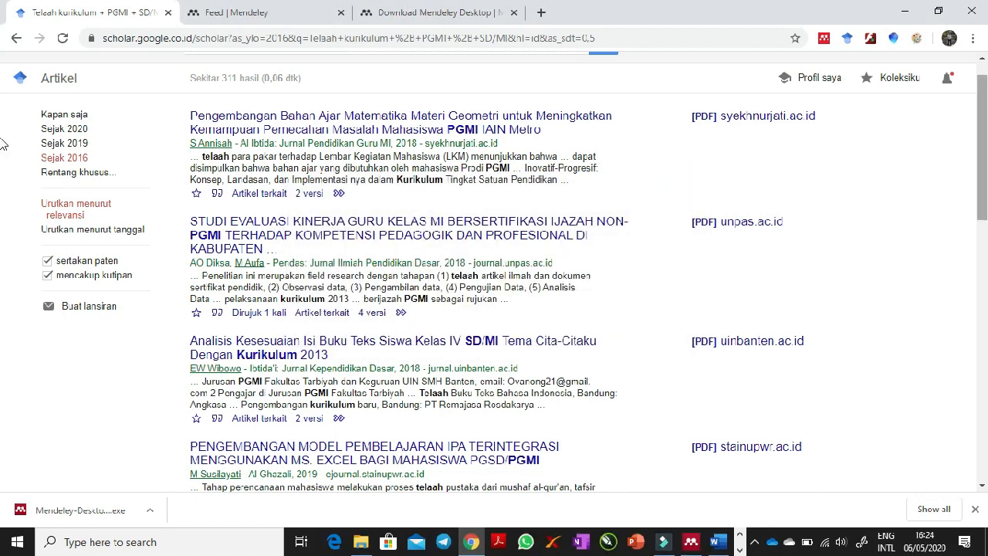
pyautogui.scroll(1, 2, 141)
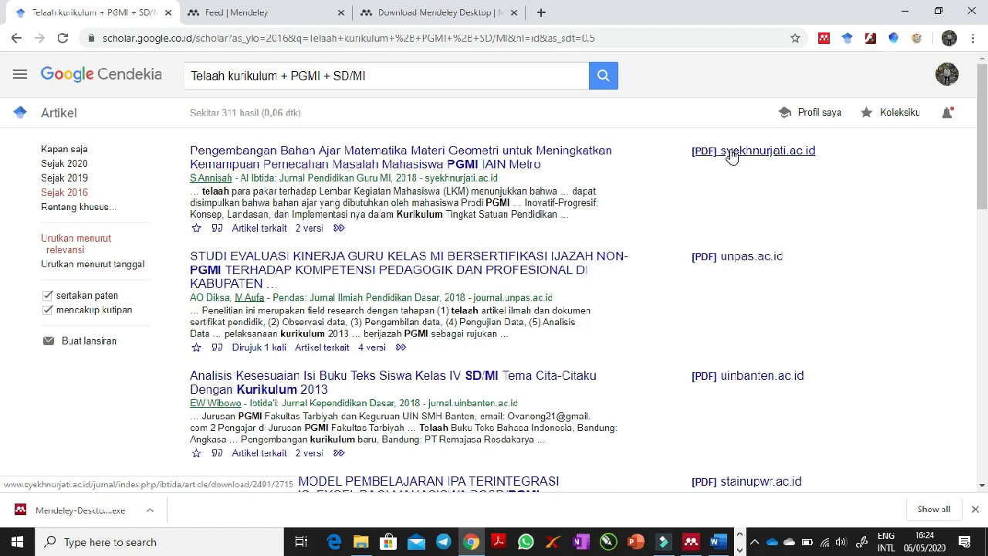
# - Download the RefMan citation file for the first result, "Pengembangan Bahan Ajar Matematika Materi Geometri..."
pyautogui.click(692, 544)
pyautogui.click(691, 542)
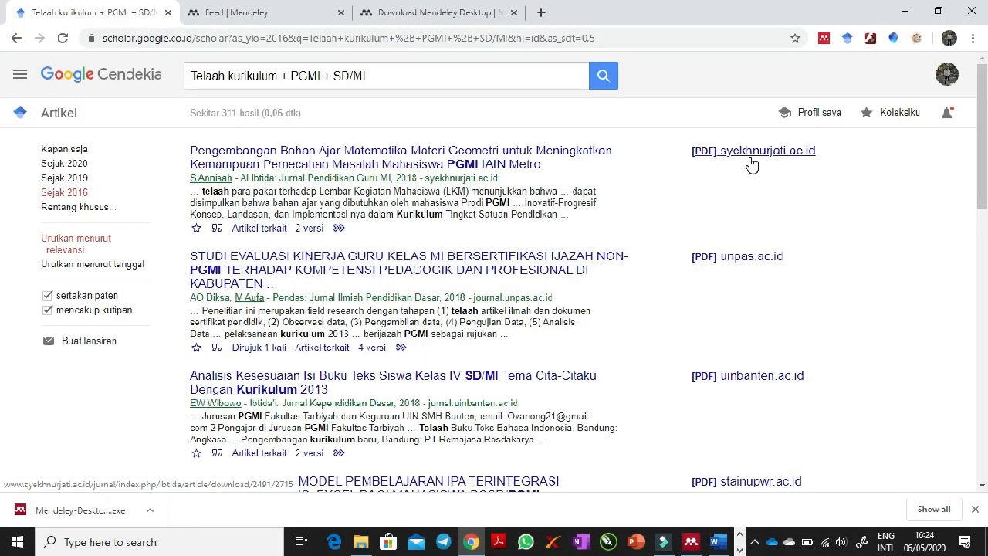
pyautogui.click(219, 231)
pyautogui.click(219, 230)
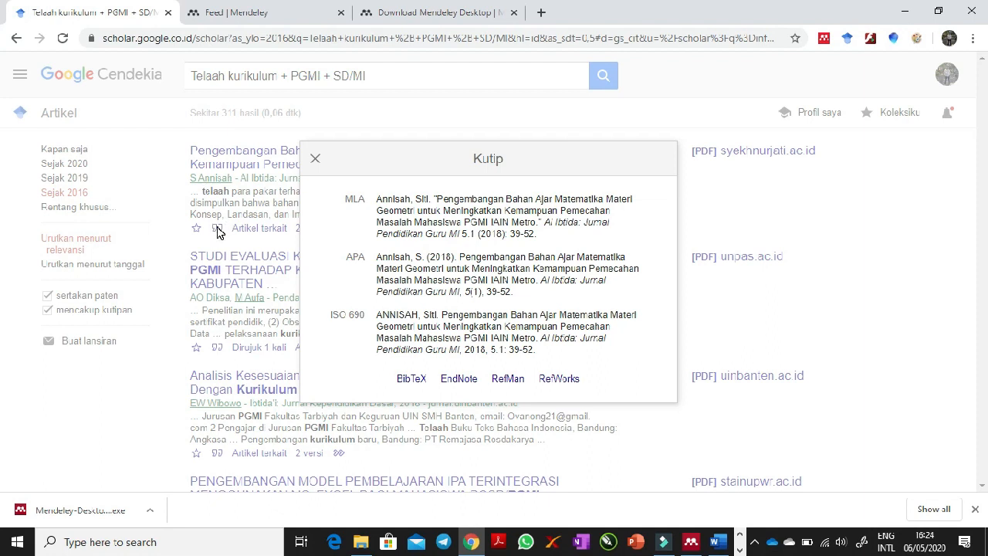
pyautogui.click(507, 379)
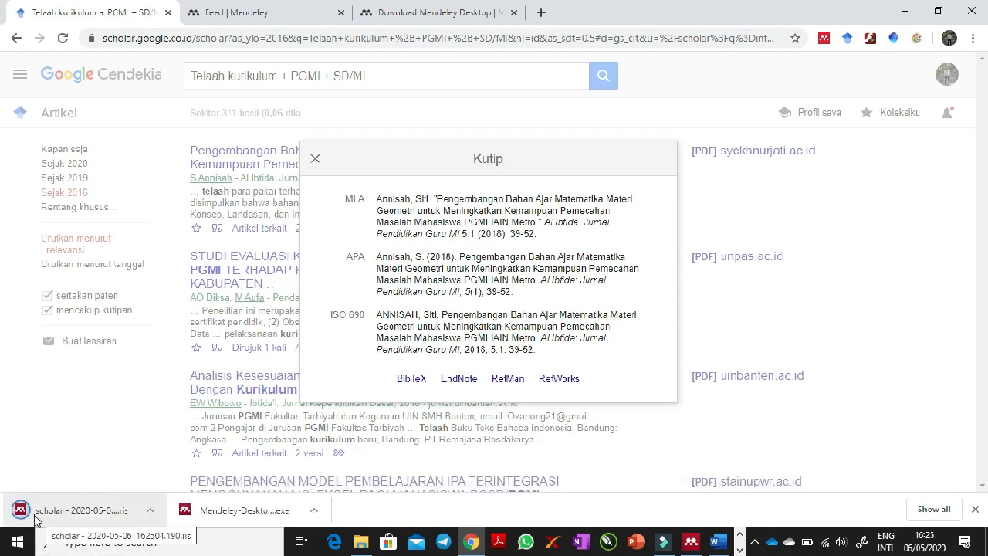
# - Open the downloaded .ris citation file to import it into Mendeley Desktop and select the imported article there
pyautogui.click(150, 510)
pyautogui.click(168, 417)
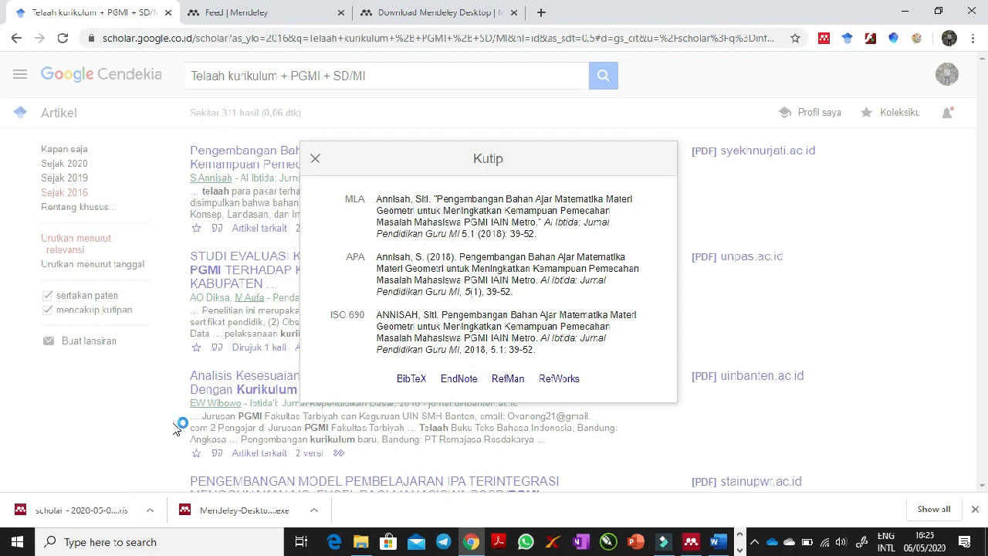
pyautogui.click(692, 544)
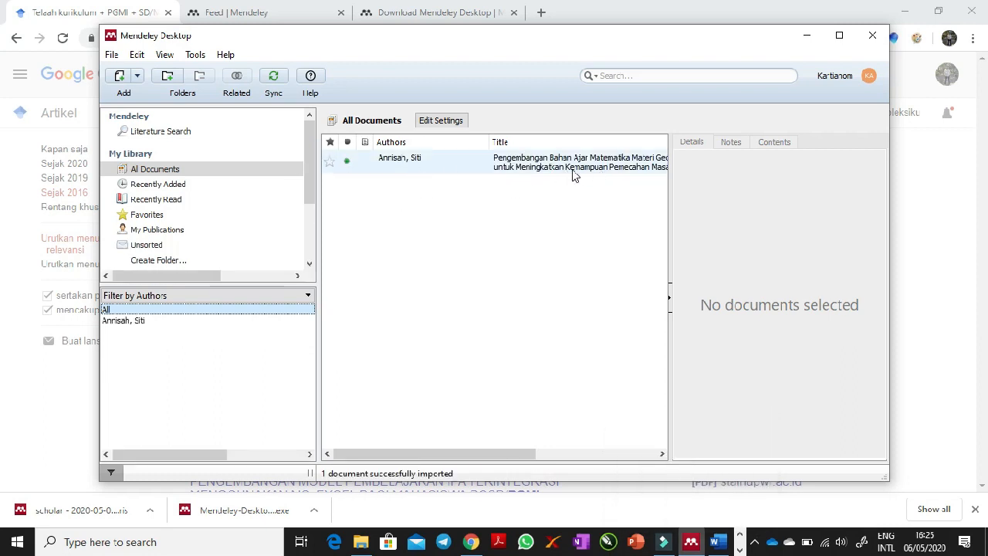
pyautogui.click(503, 169)
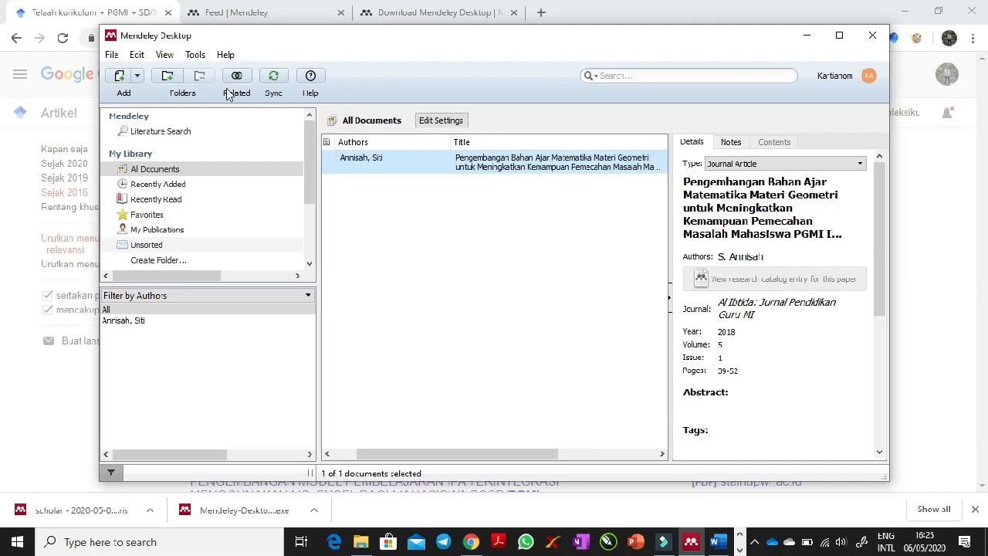
# - Close the citation window in Chrome and review the imported article's details through to its catalog IDs in Mendeley Desktop
pyautogui.click(90, 6)
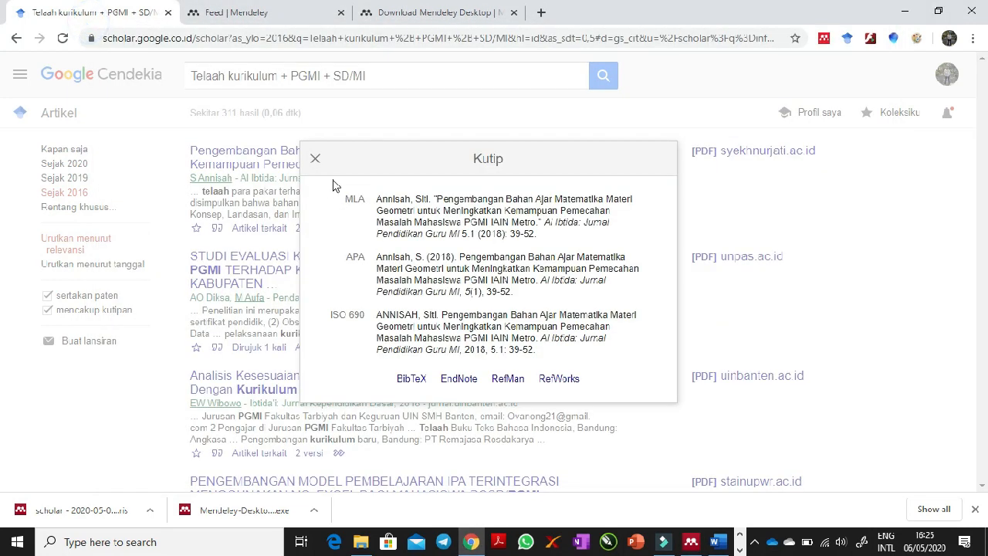
pyautogui.click(314, 159)
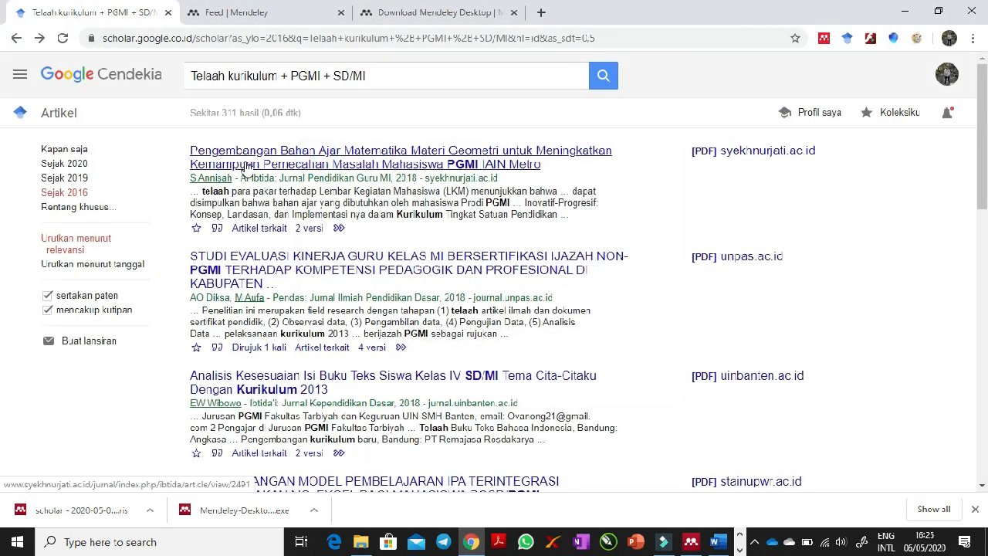
pyautogui.click(692, 544)
pyautogui.moveTo(431, 448); pyautogui.dragTo(413, 449)
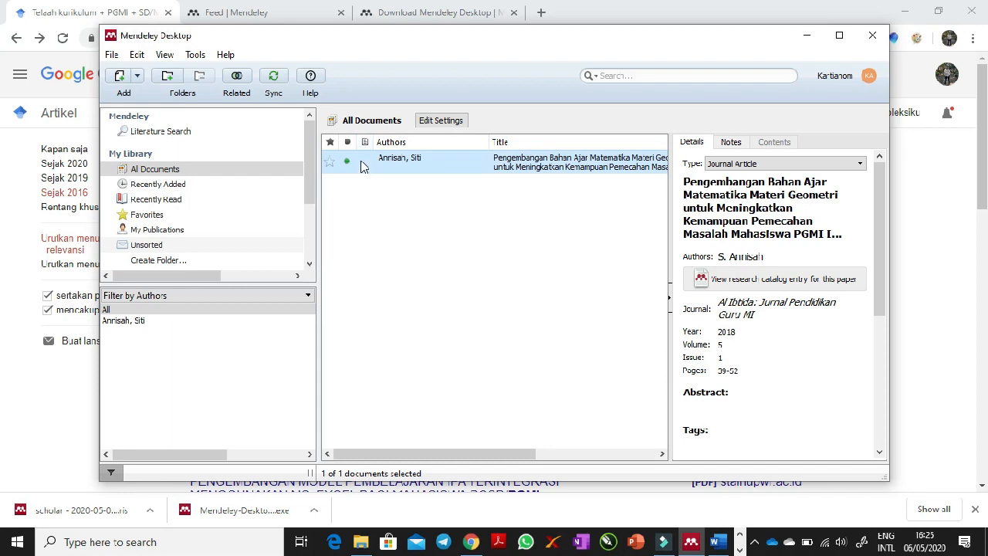
pyautogui.moveTo(882, 193); pyautogui.dragTo(887, 349)
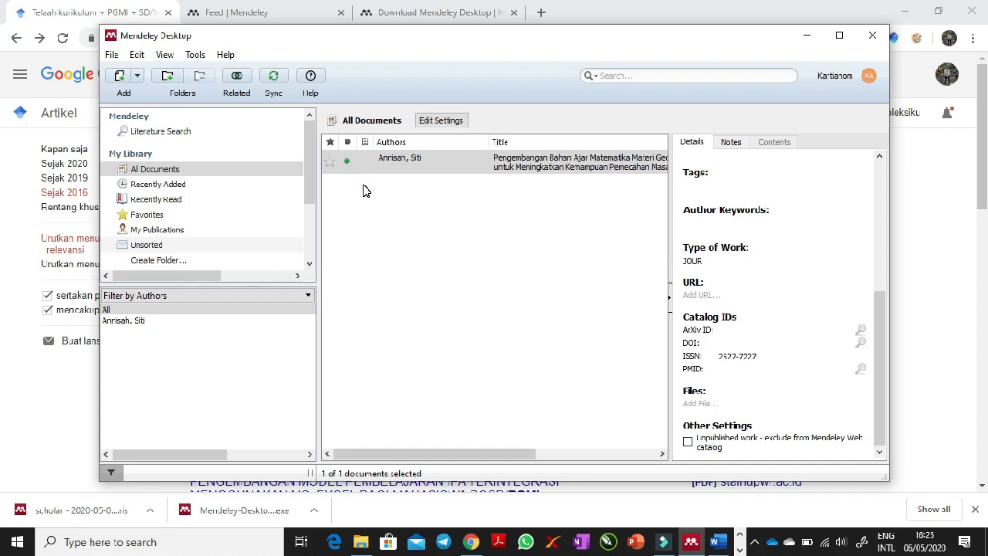
# - Switch to Chrome and open the first article's syekhnurjati.ac.id PDF download link in a new tab
pyautogui.click(115, 6)
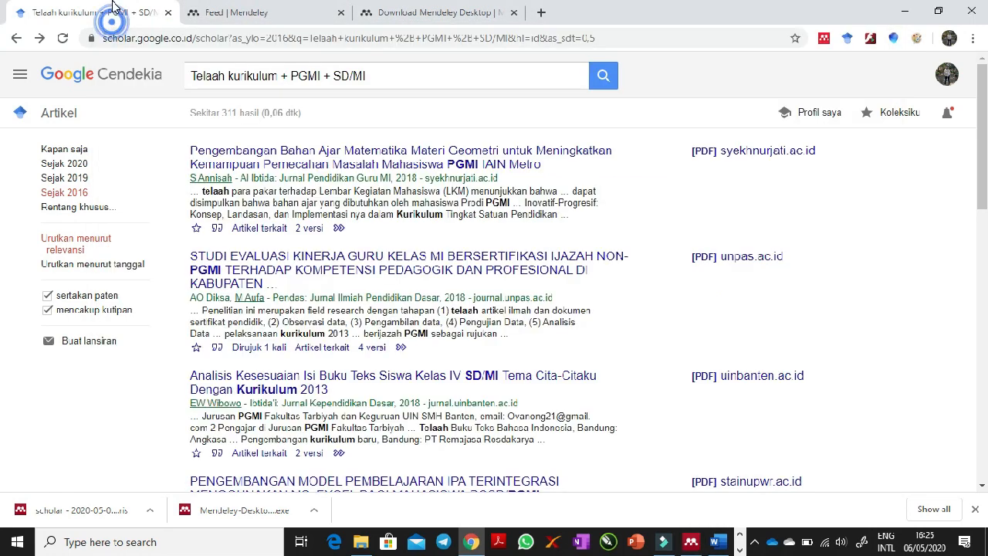
pyautogui.rightClick(719, 157)
pyautogui.click(737, 163)
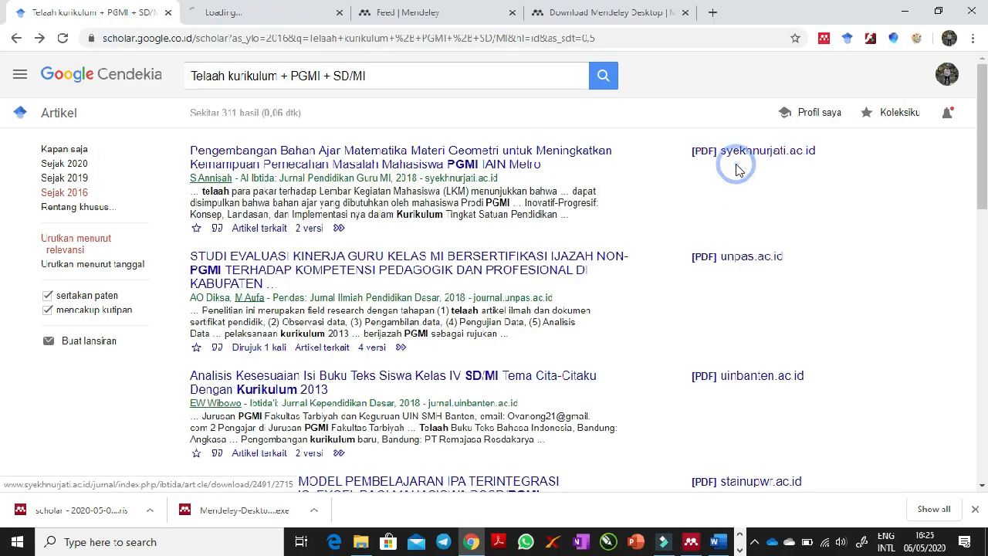
pyautogui.click(301, 6)
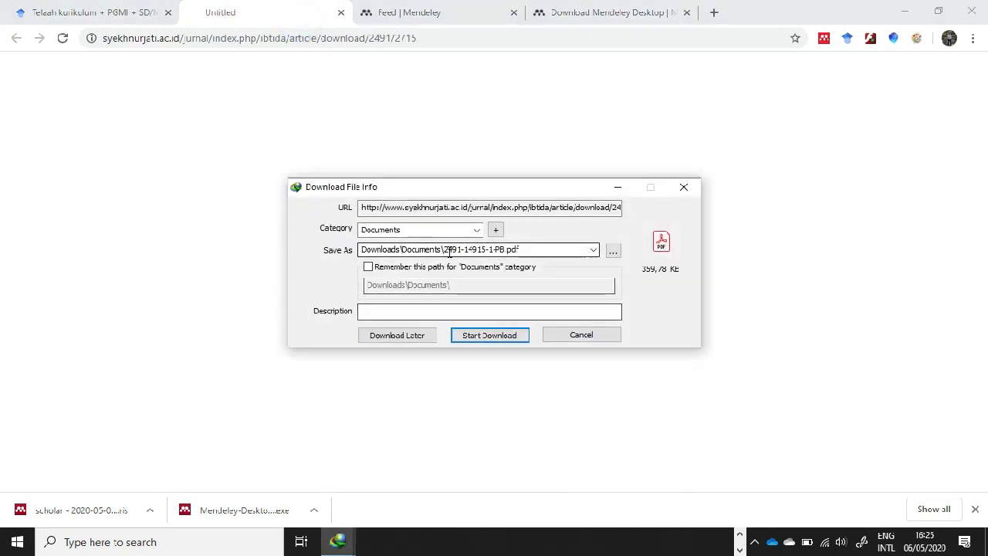
pyautogui.click(130, 9)
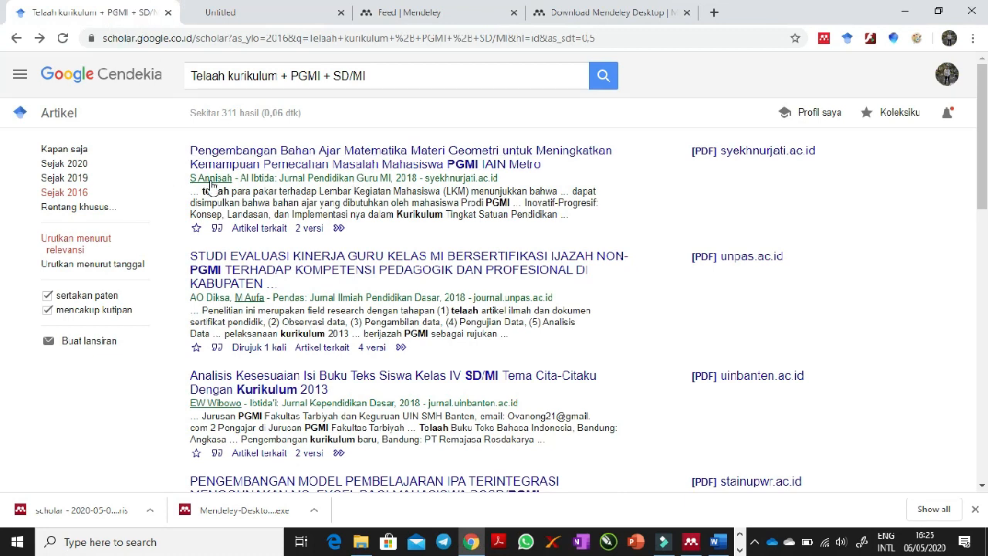
pyautogui.click(280, 7)
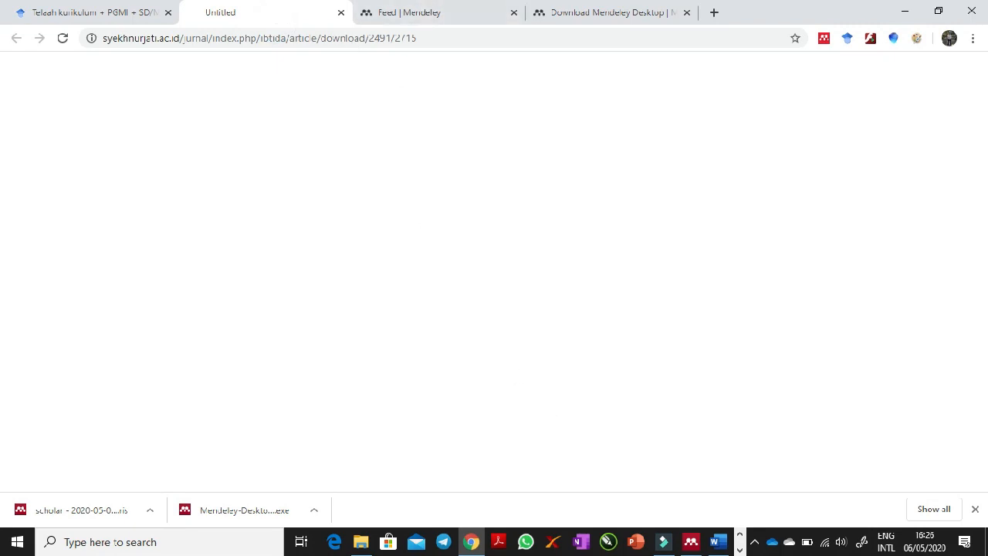
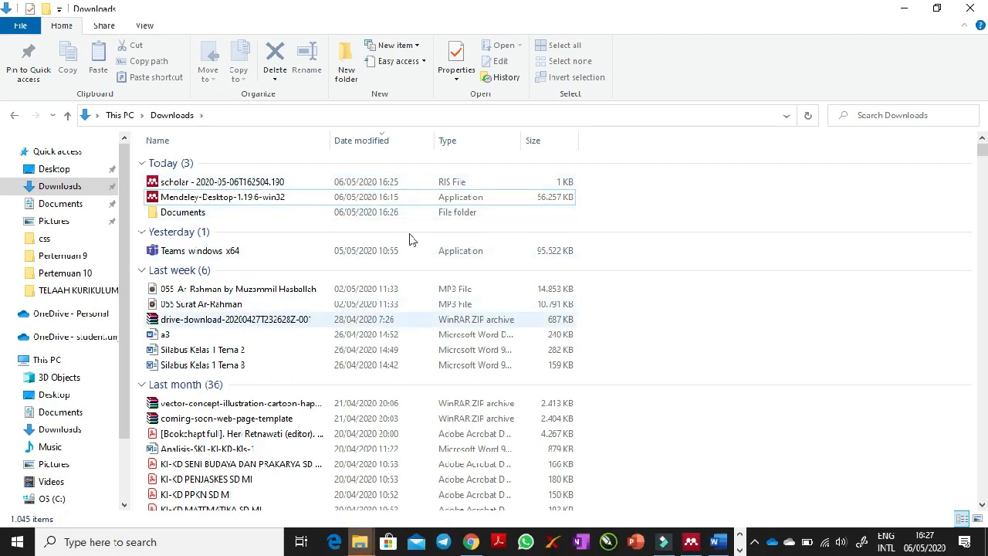
# - Import the downloaded article PDF from the Documents folder inside Downloads into the Mendeley Desktop library and select its new entry
pyautogui.click(360, 542)
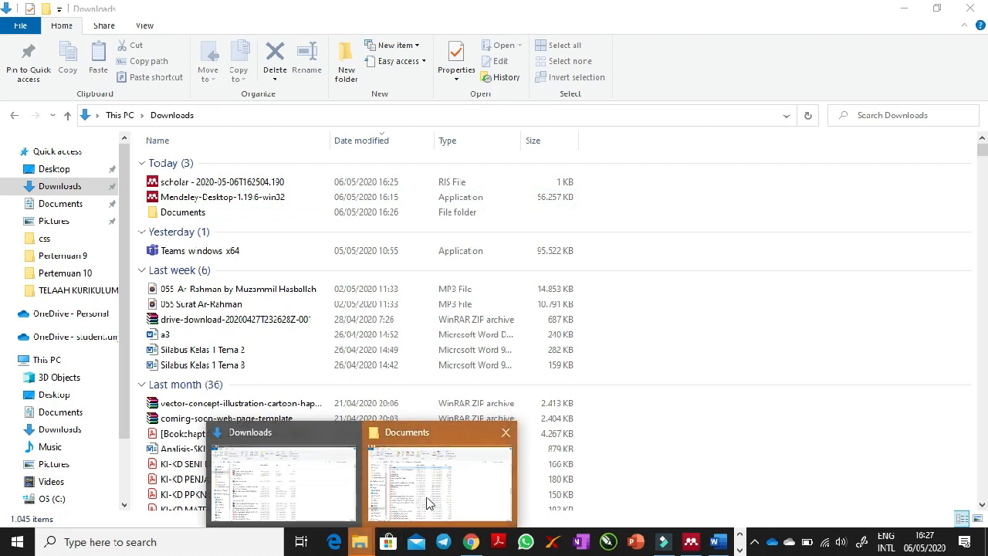
pyautogui.click(426, 458)
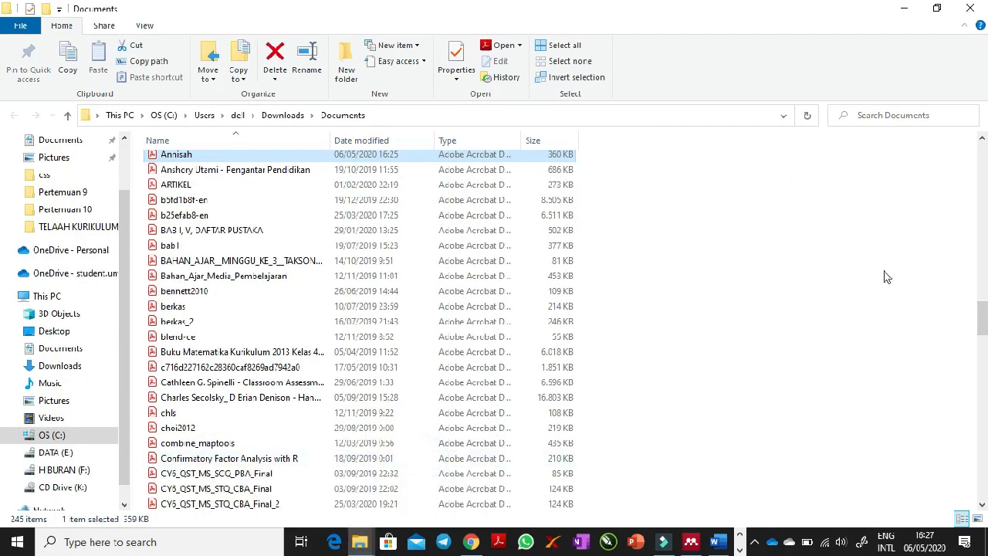
pyautogui.moveTo(983, 320); pyautogui.dragTo(981, 311)
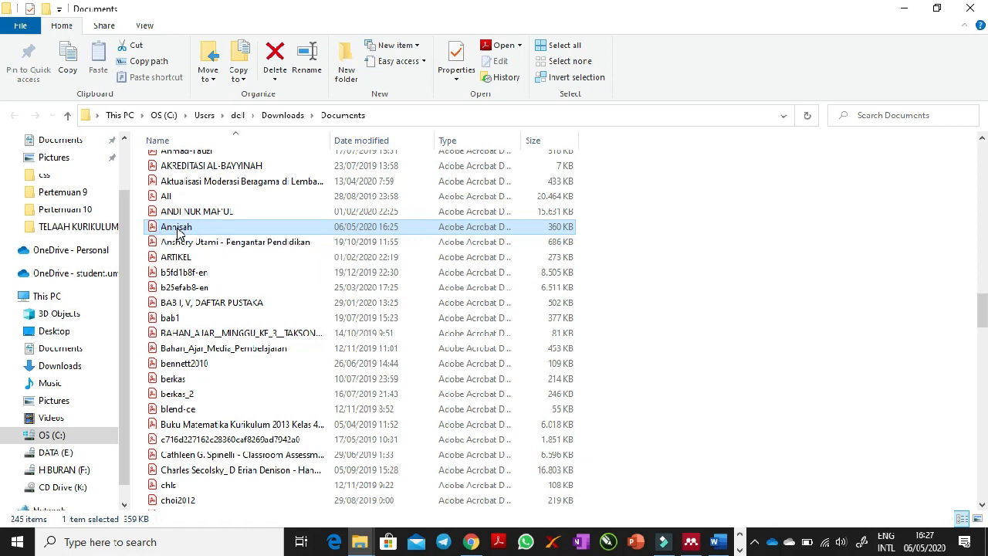
pyautogui.moveTo(217, 231); pyautogui.dragTo(433, 270)
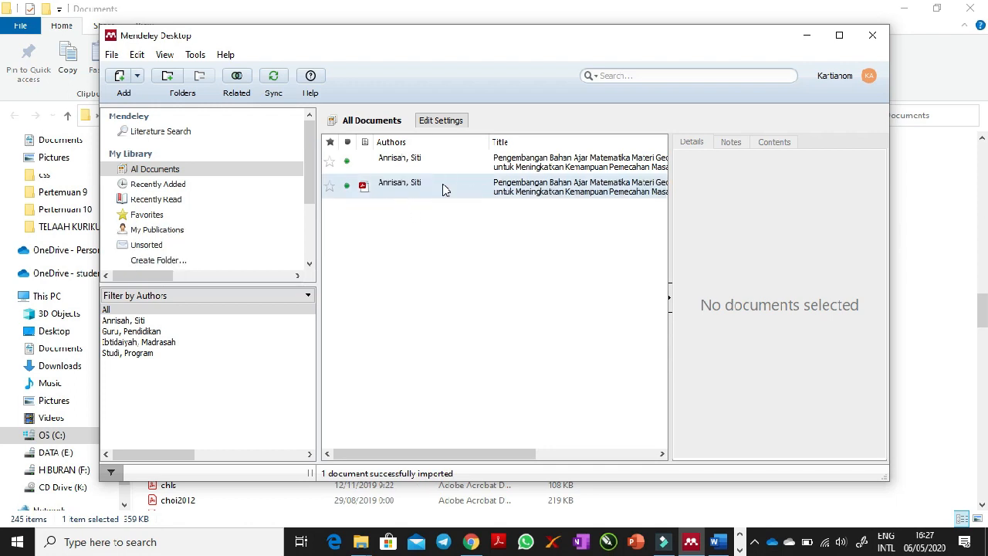
pyautogui.click(402, 183)
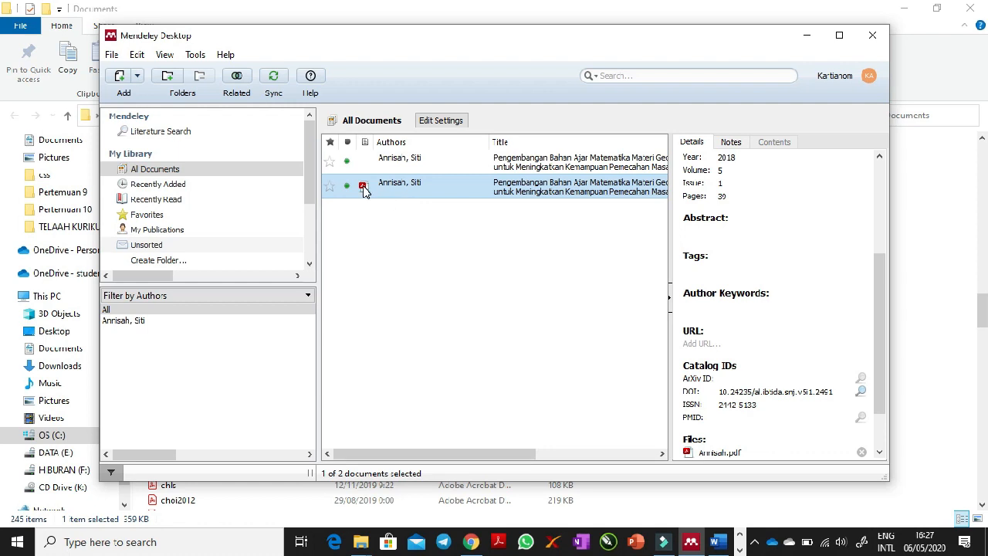
# - View the PDF attached to the new entry, close it, and compare with the details of the entry without a PDF
pyautogui.click(389, 165)
pyautogui.click(364, 187)
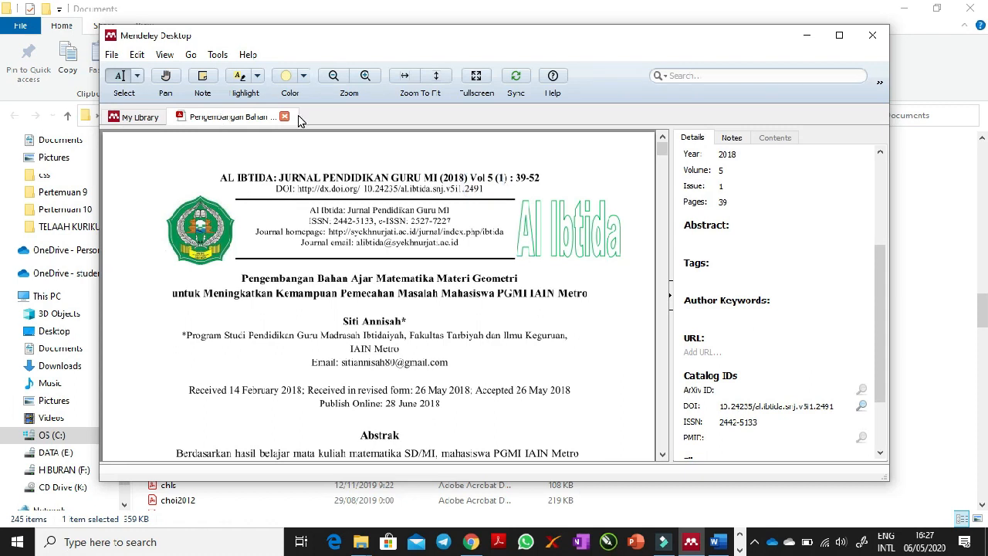
pyautogui.click(284, 117)
pyautogui.click(438, 165)
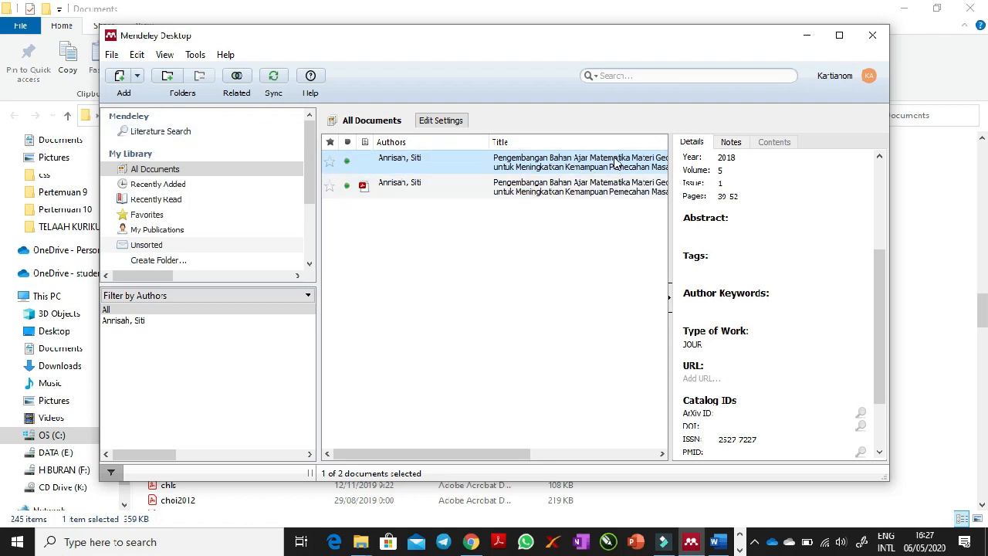
# - Highlight the article PDF's abstract from "Berdasarkan hasil belajar" through "memvalidasi produk pendidikan" in yellow, and close the PDF
pyautogui.doubleClick(447, 189)
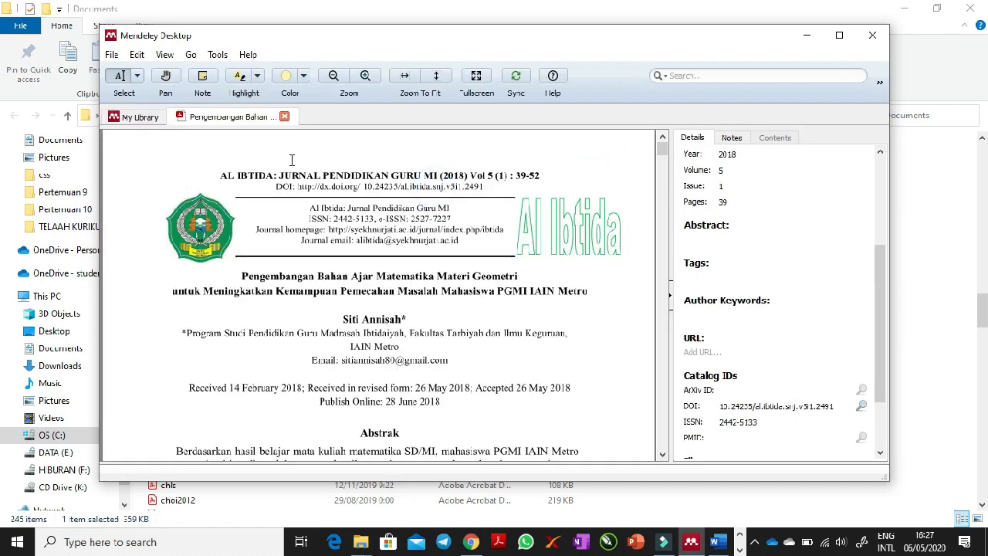
pyautogui.click(659, 160)
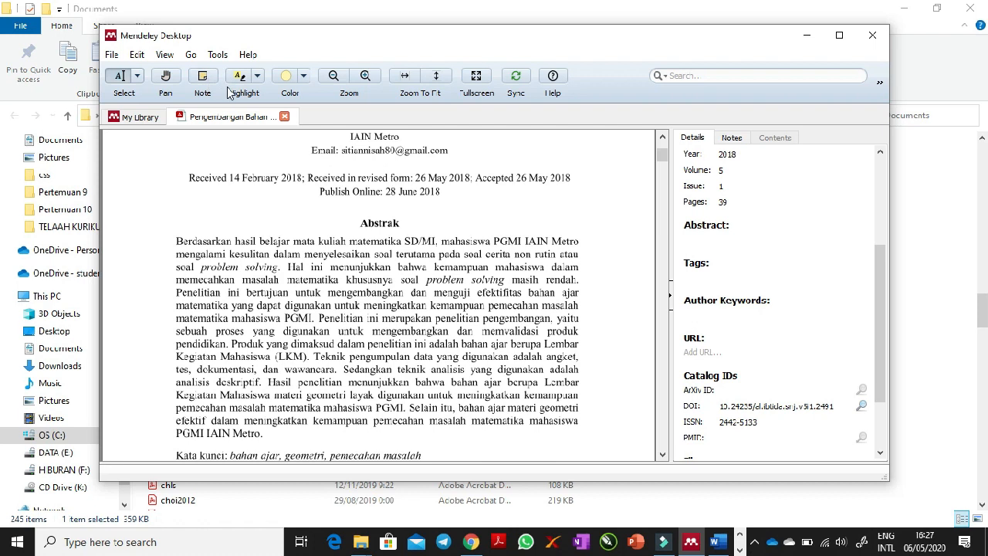
pyautogui.click(202, 77)
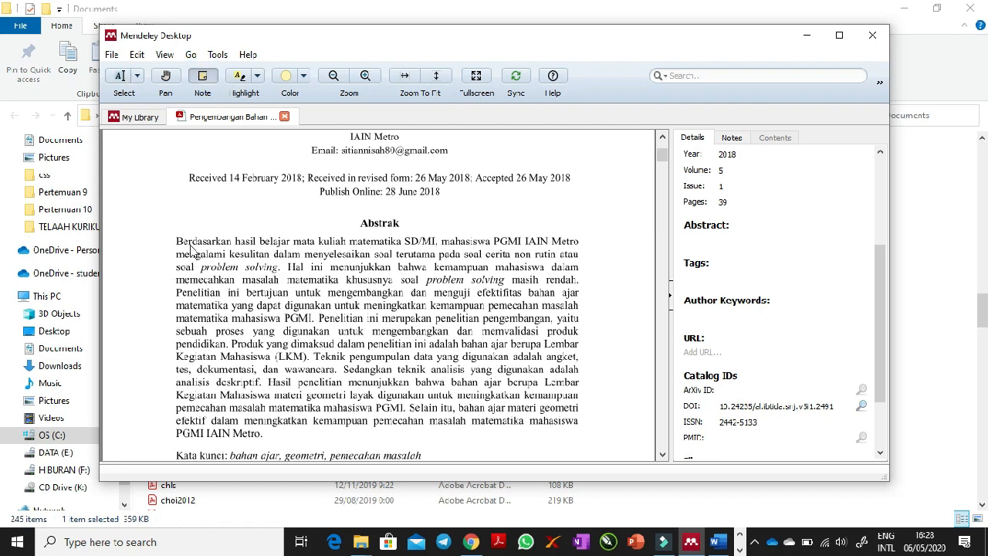
pyautogui.click(238, 78)
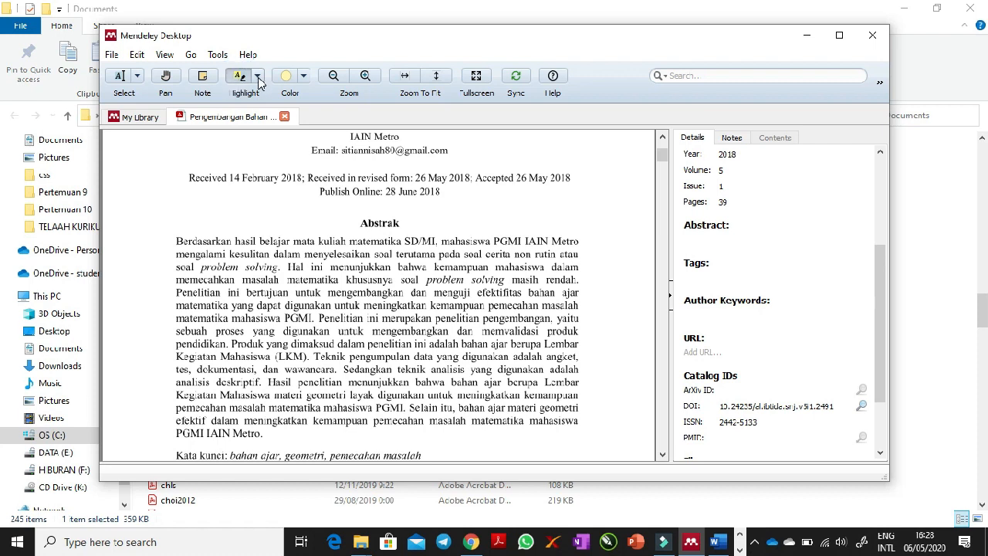
pyautogui.moveTo(176, 239); pyautogui.dragTo(233, 343)
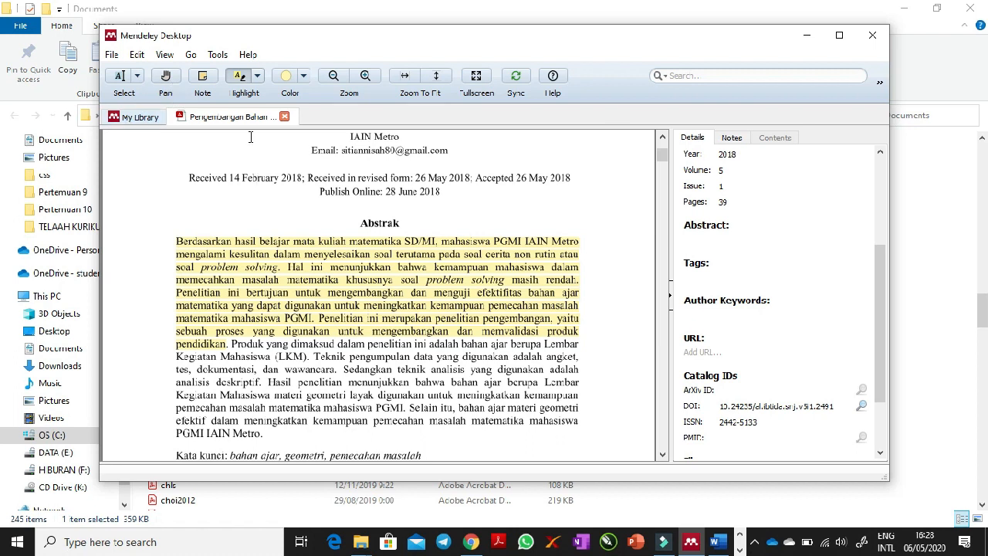
pyautogui.click(284, 117)
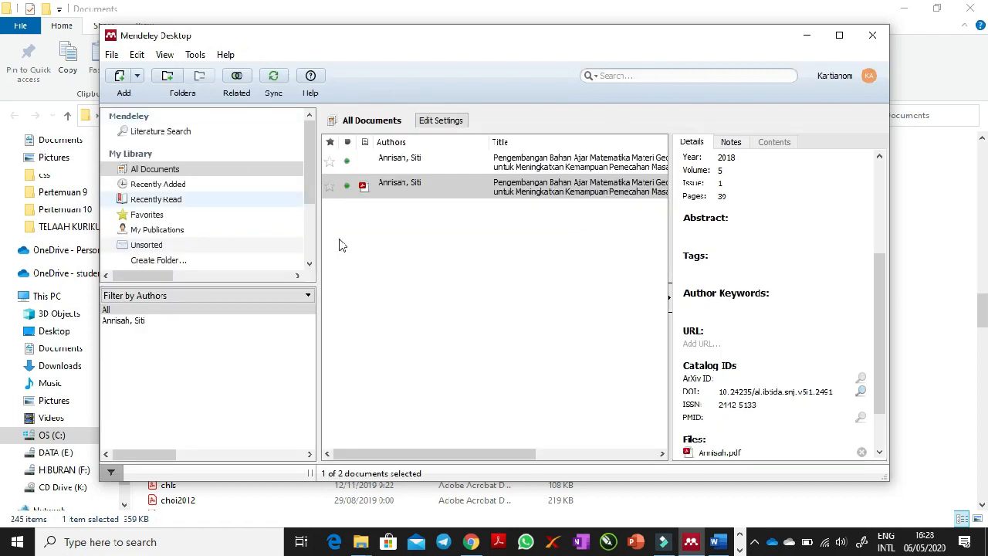
# - Select the library entry with the attached PDF and review its details from the document type and title down
pyautogui.click(397, 186)
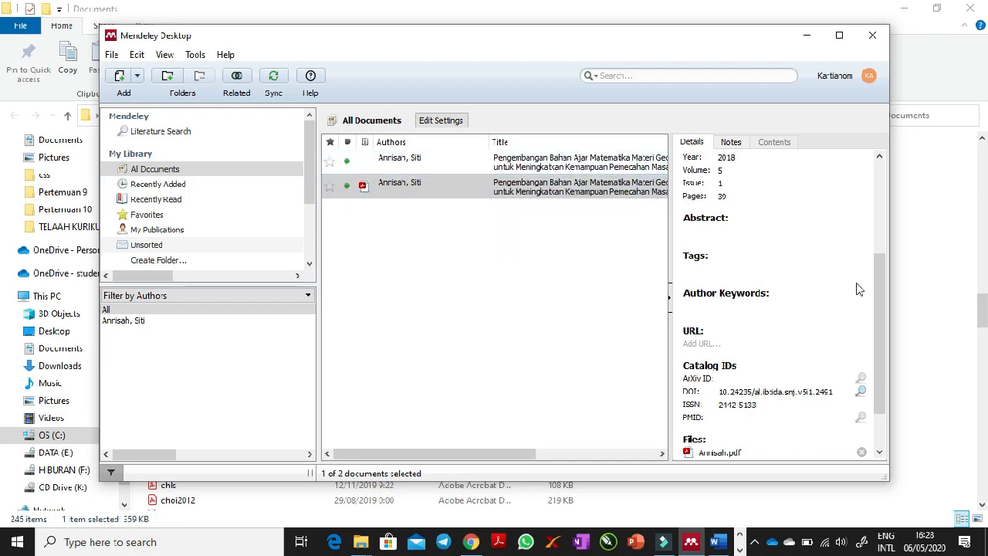
pyautogui.moveTo(881, 269); pyautogui.dragTo(872, 165)
pyautogui.click(419, 192)
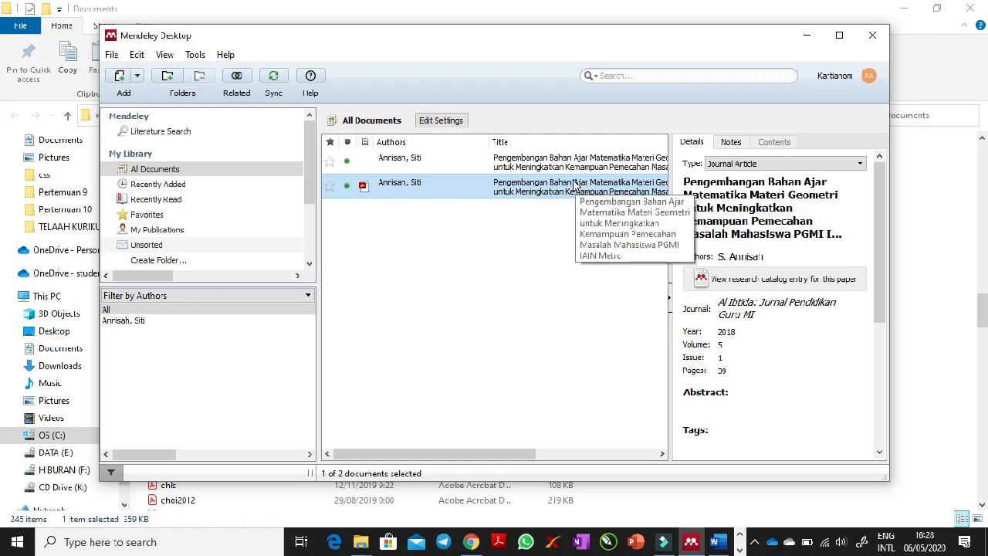
# - Switch to Word and write the headings "Pendahuluan" and "Daftara Pustaka", with the sentence "A adalahhhh njsjdjsdjsdjsjdjsj" under the first heading
pyautogui.click(717, 543)
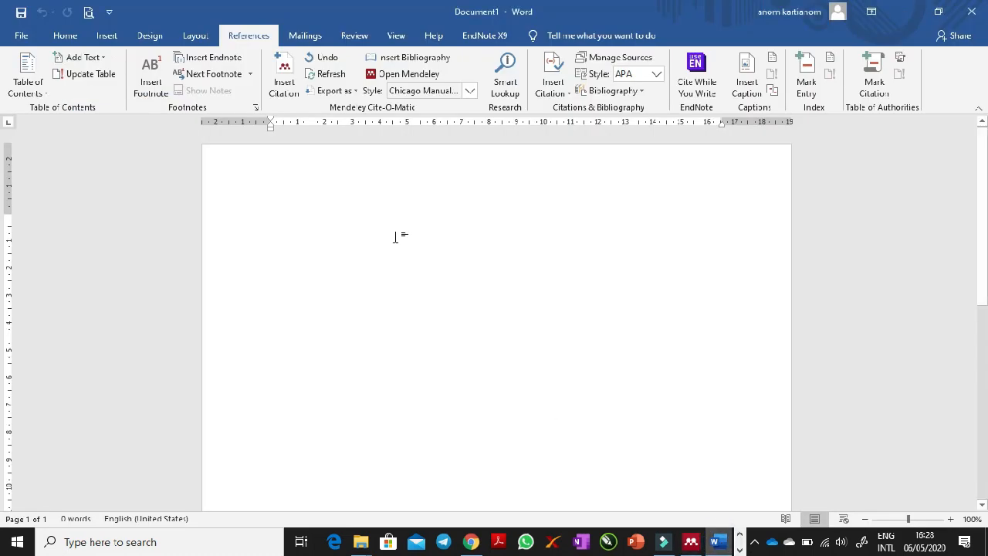
pyautogui.write('Pendahuluan  ')
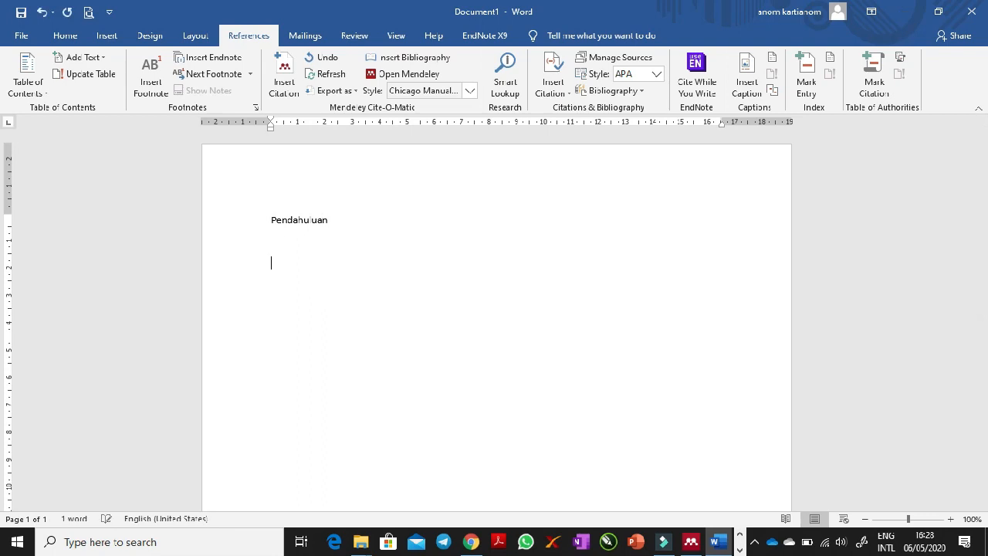
pyautogui.write('Daftara Pustaka')
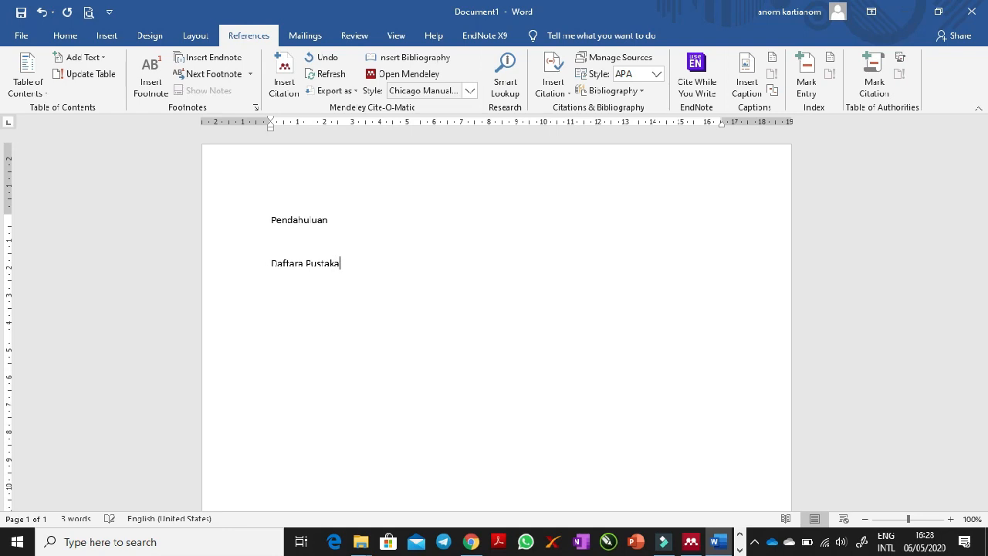
pyautogui.click(389, 223)
pyautogui.press('Return')
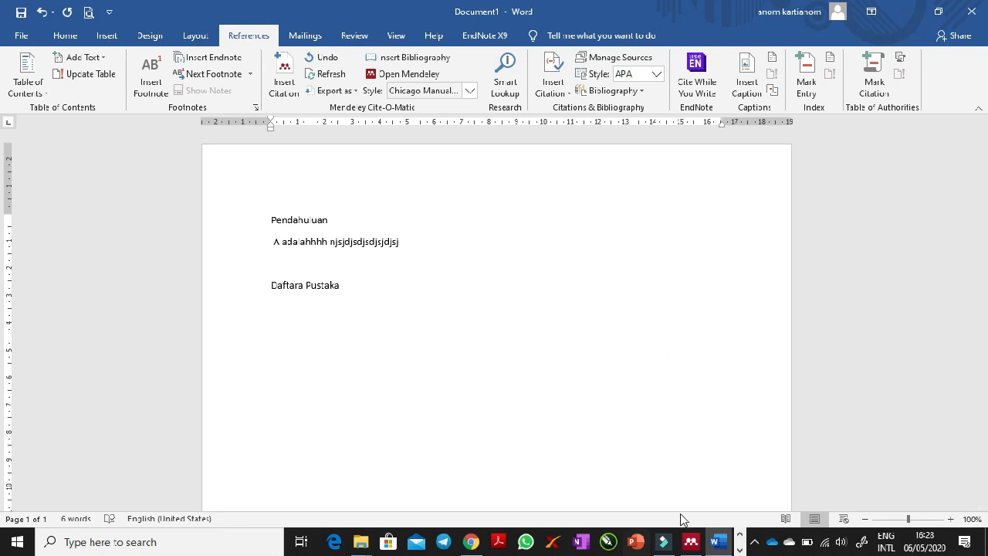
# - Insert a Mendeley citation at the end of the sentence under "Pendahuluan", citing the library entry that has the PDF
pyautogui.click(690, 541)
pyautogui.click(698, 541)
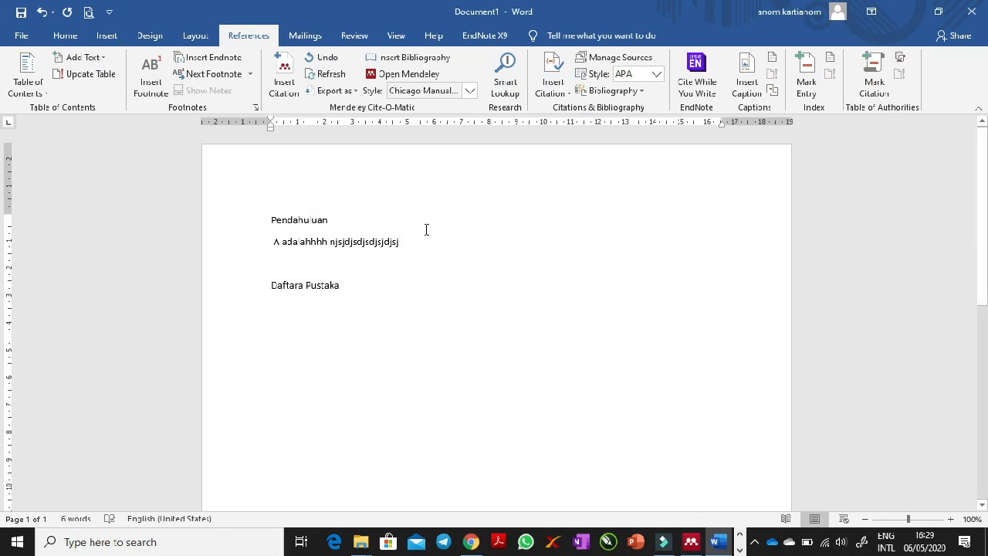
pyautogui.click(284, 75)
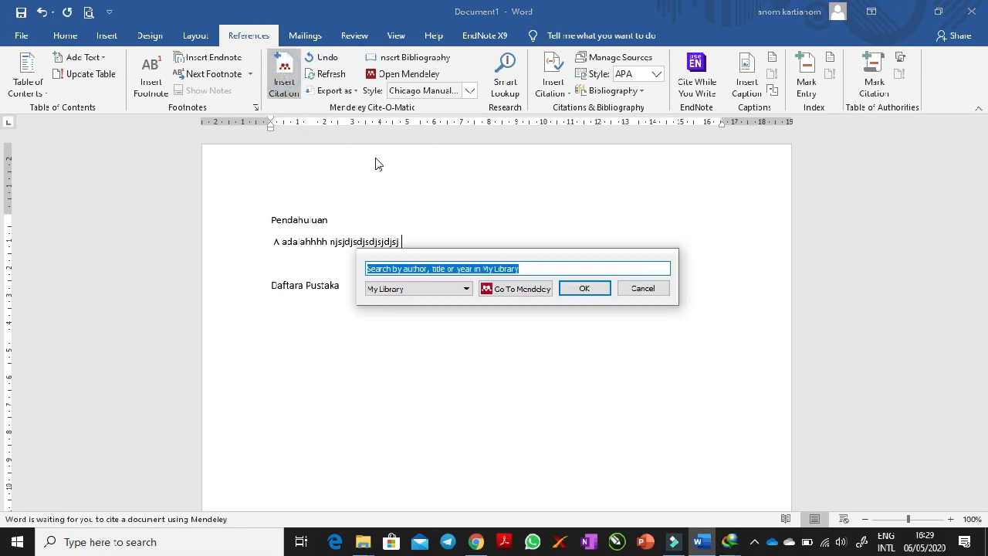
pyautogui.click(514, 292)
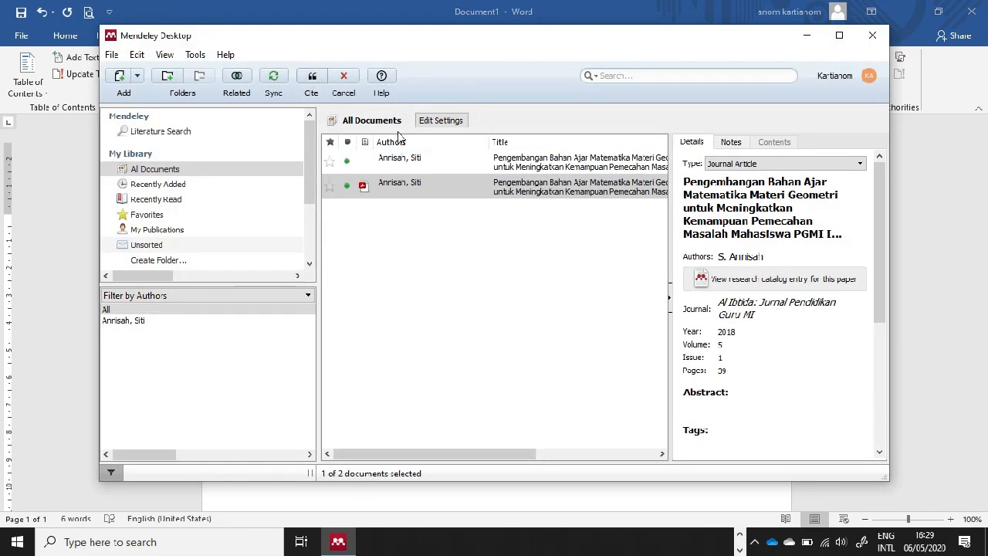
pyautogui.click(451, 192)
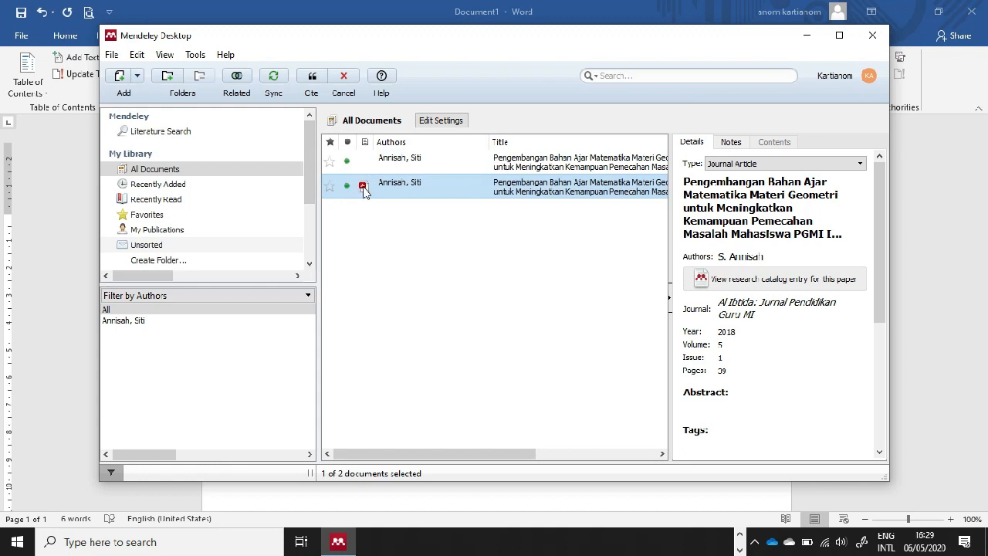
pyautogui.click(508, 190)
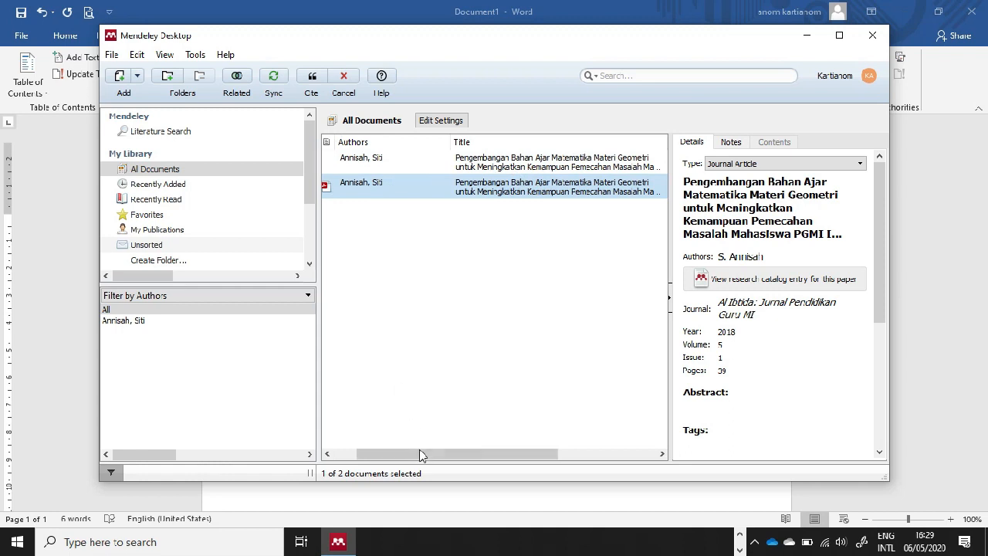
pyautogui.moveTo(419, 455); pyautogui.dragTo(396, 455)
pyautogui.click(435, 190)
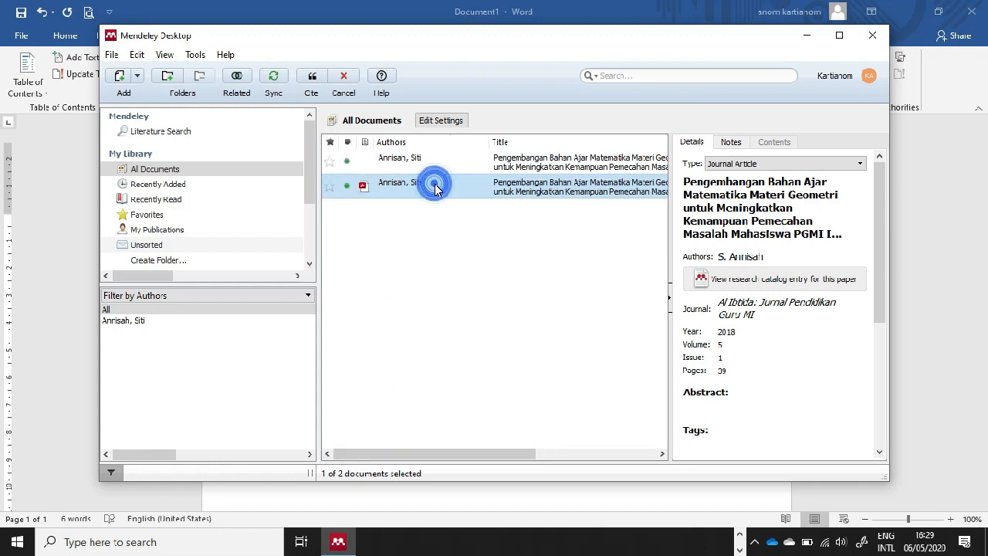
pyautogui.click(309, 82)
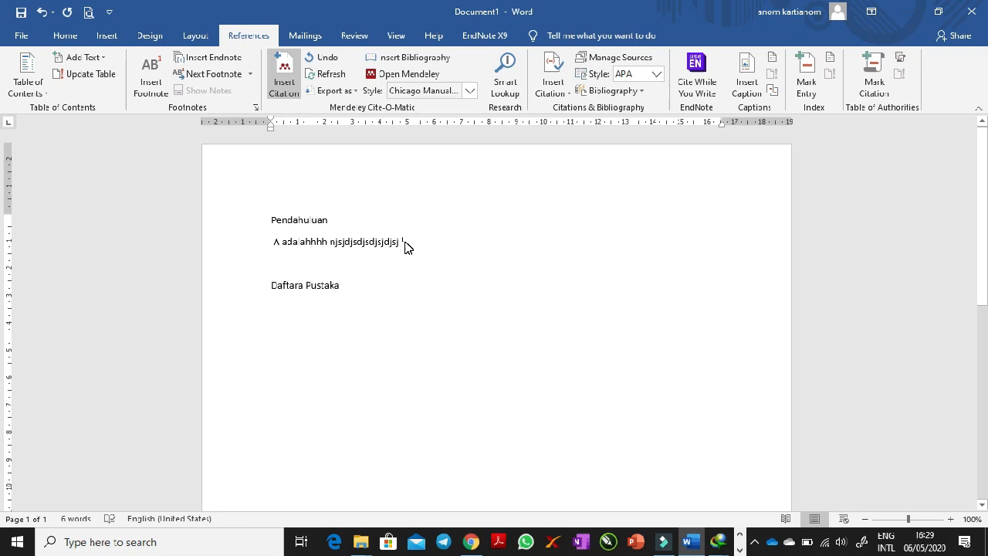
# - Change the Mendeley citation style to American Psychological Association 6th edition and end the cited sentence with a period
pyautogui.moveTo(405, 242)
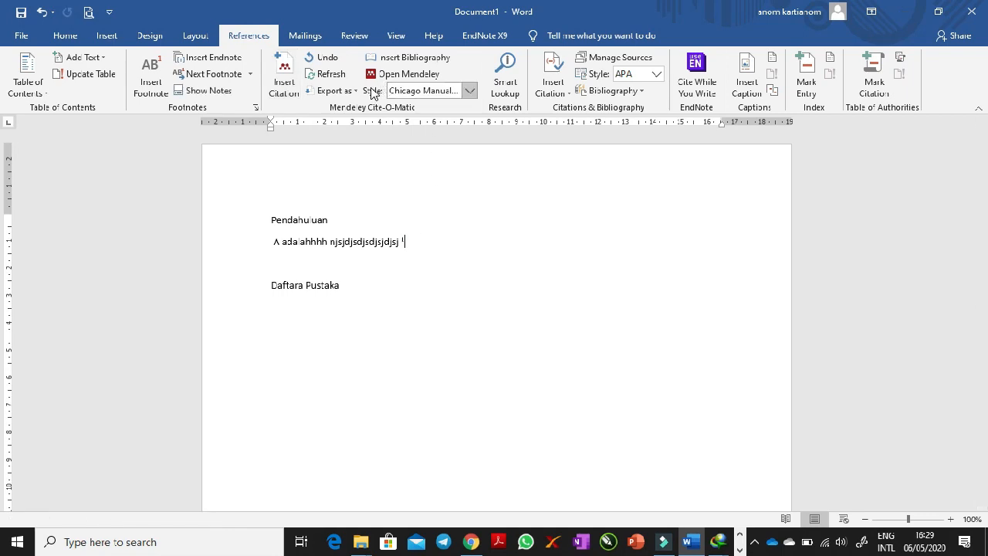
pyautogui.click(470, 92)
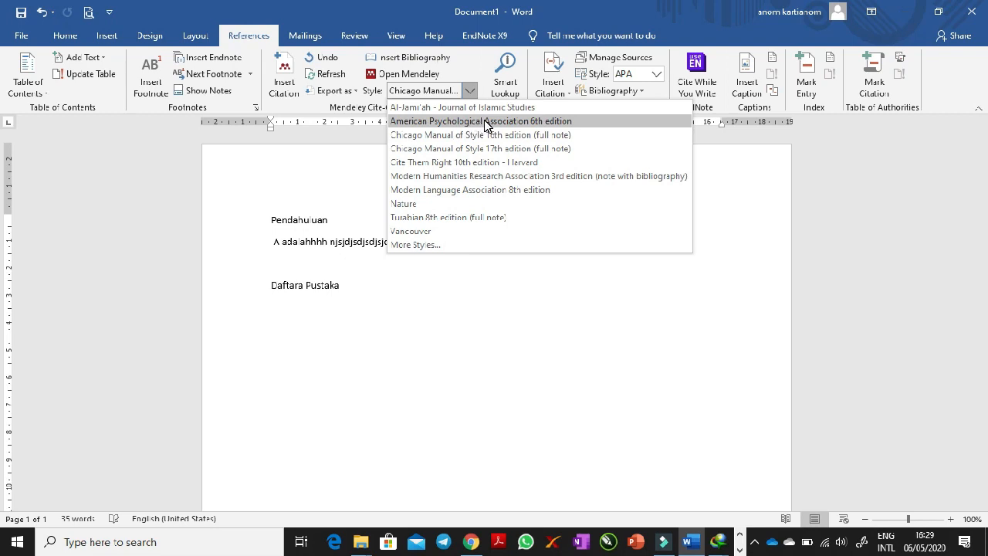
pyautogui.click(486, 122)
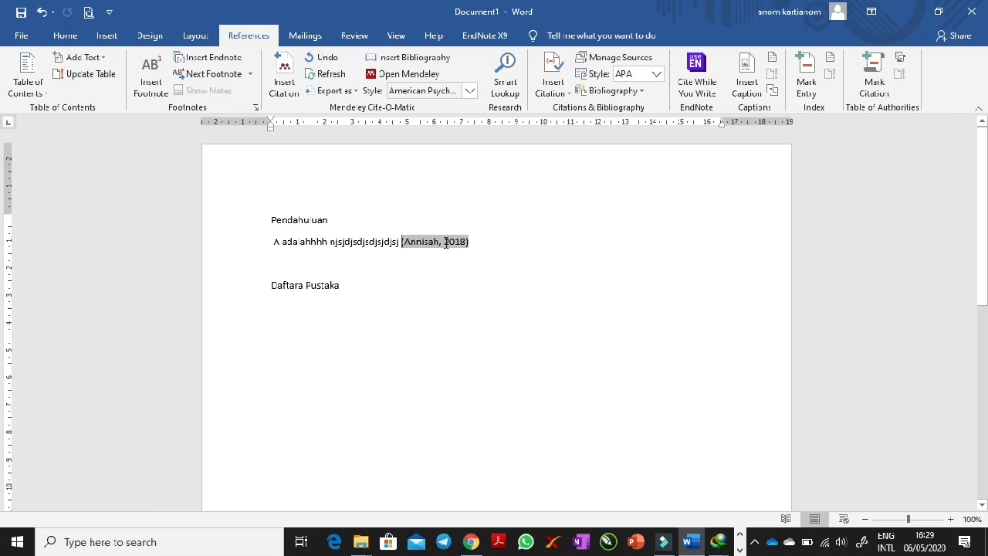
pyautogui.click(495, 244)
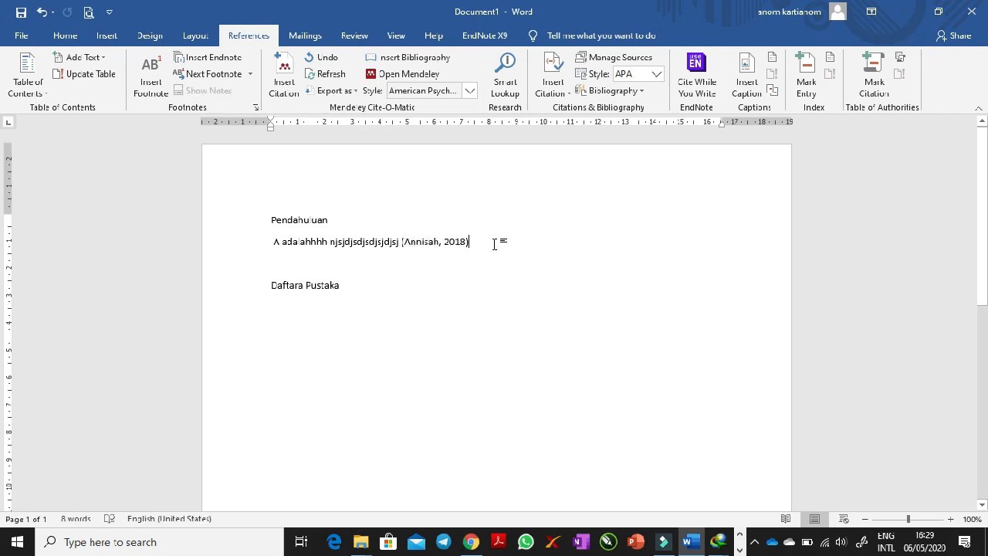
pyautogui.write('.')
# - Insert the Mendeley bibliography on a new line below "Daftara Pustaka" and check the generated reference
pyautogui.click(309, 297)
pyautogui.click(350, 291)
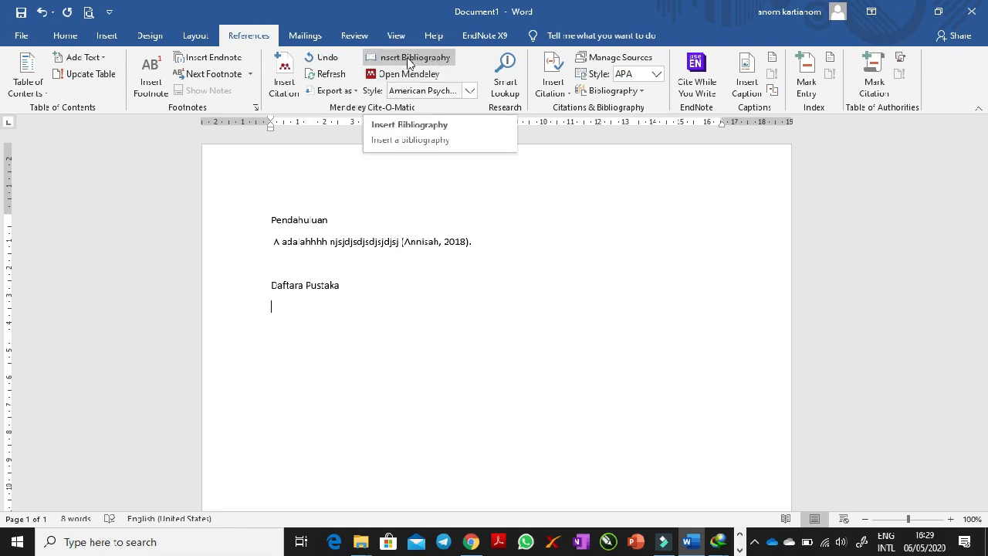
pyautogui.click(286, 307)
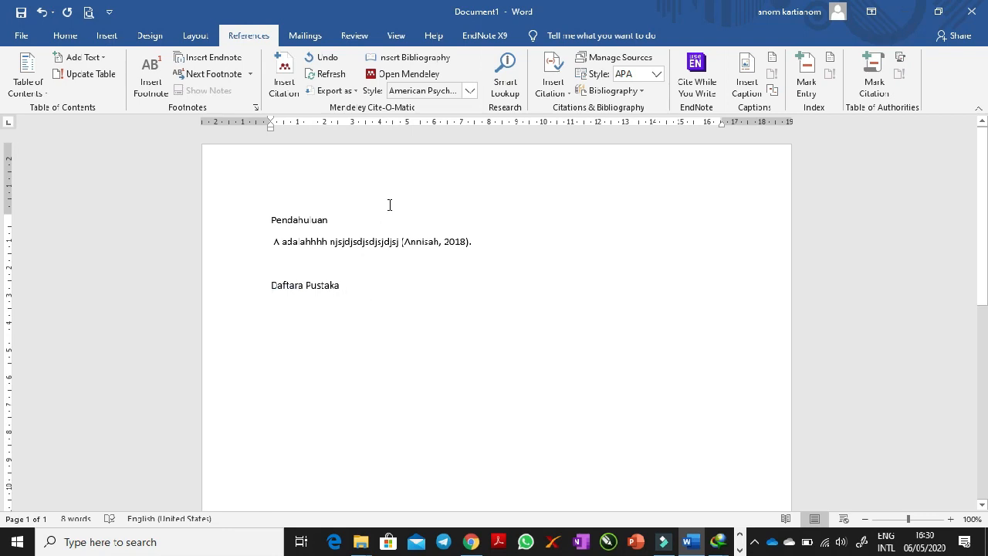
pyautogui.click(429, 59)
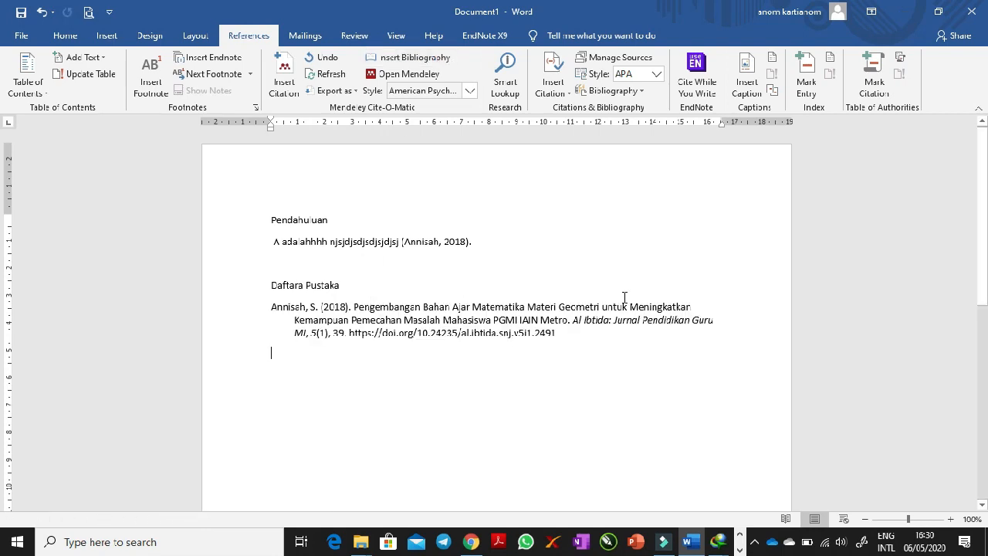
pyautogui.click(577, 339)
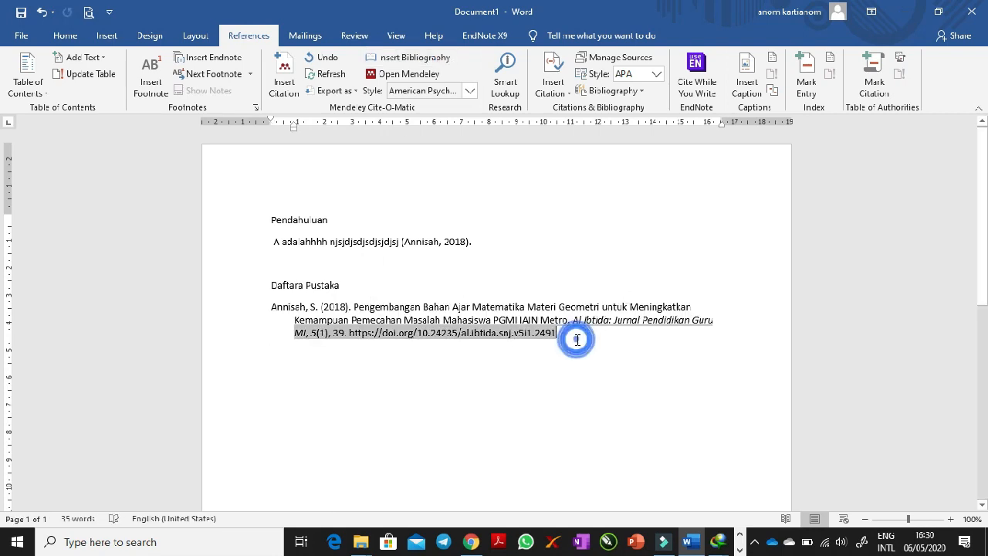
pyautogui.click(321, 307)
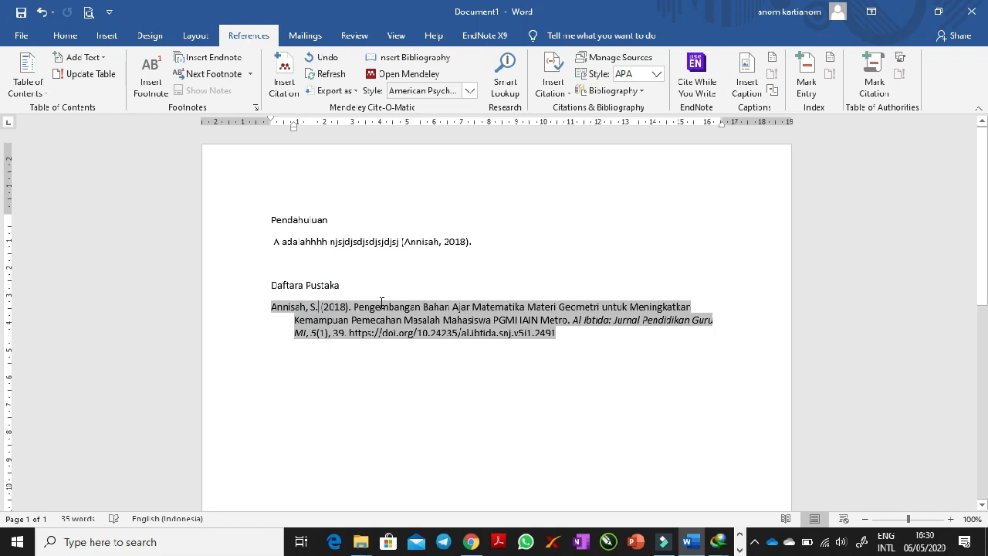
# - Add the sentence "B adalah ssdjskjdskjdjksdjks" after the cited sentence under "Pendahuluan"
pyautogui.click(498, 250)
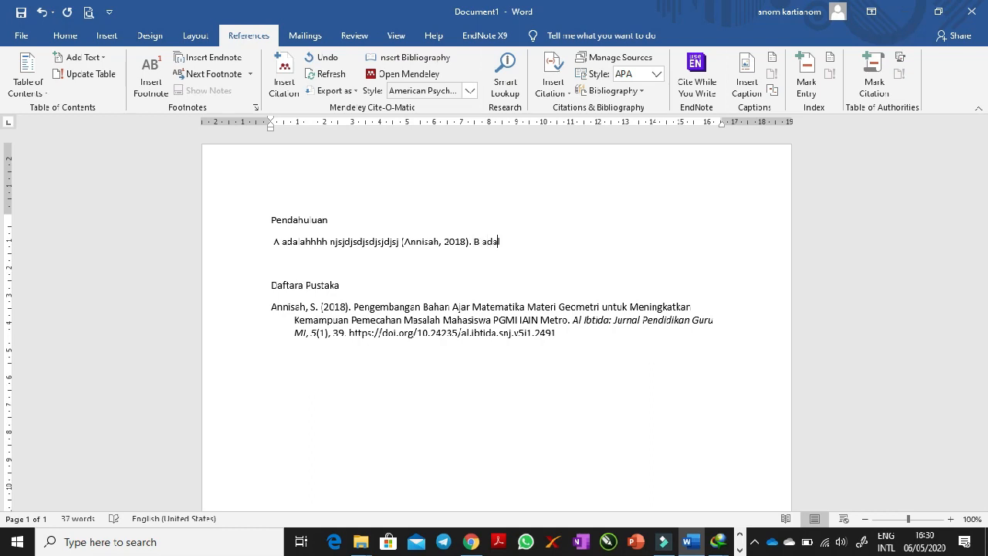
pyautogui.write('jkjksdjks')
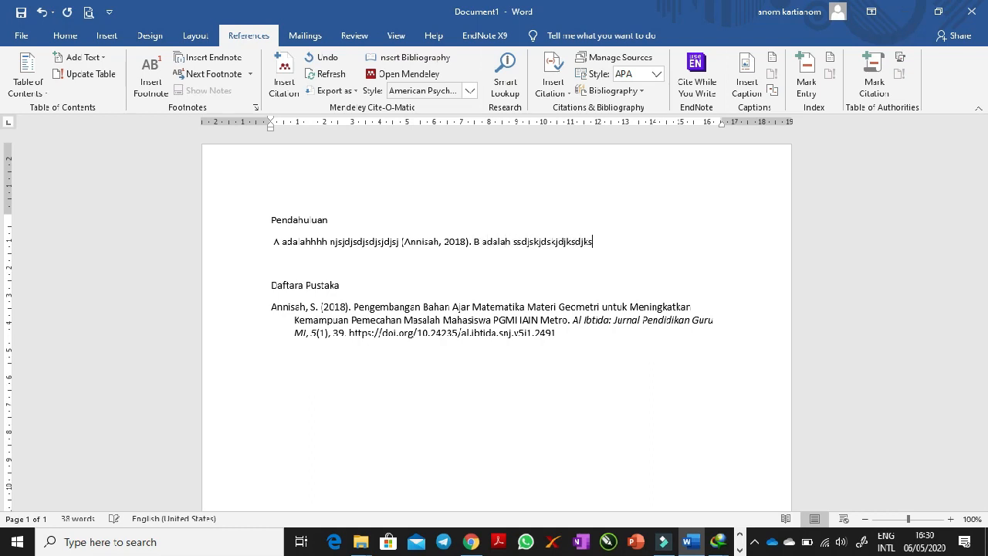
# - Switch to Chrome, export the RefMan citation of "Analisis Kesesuaian Isi Buku Teks Siswa Kelas IV SD/MI" from Google Scholar, and open it in Mendeley
pyautogui.click(467, 545)
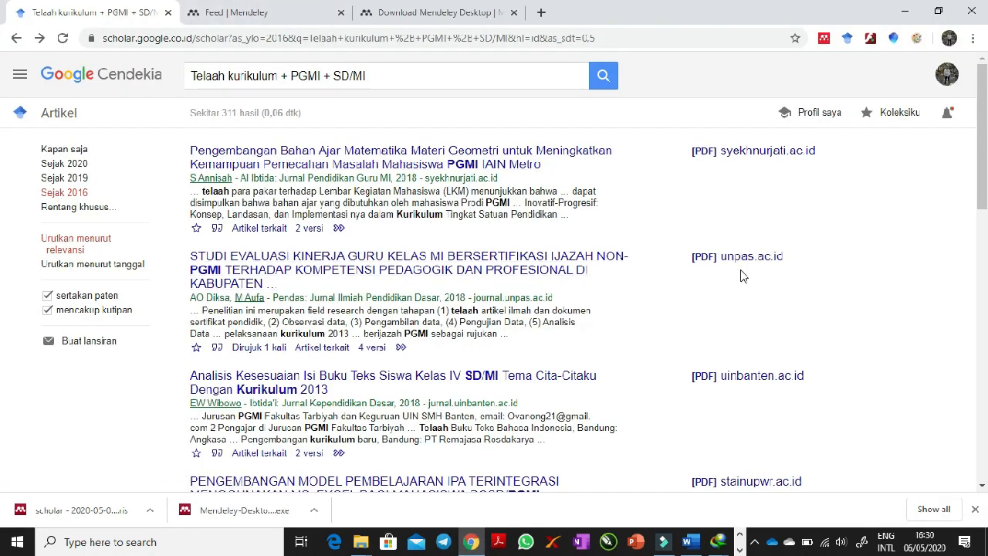
pyautogui.scroll(-2, 722, 276)
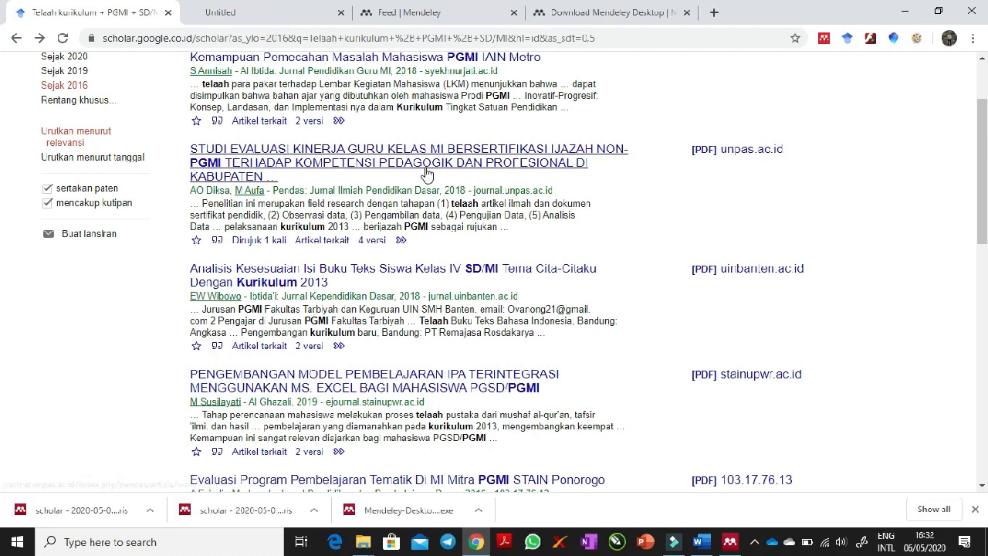
pyautogui.click(217, 344)
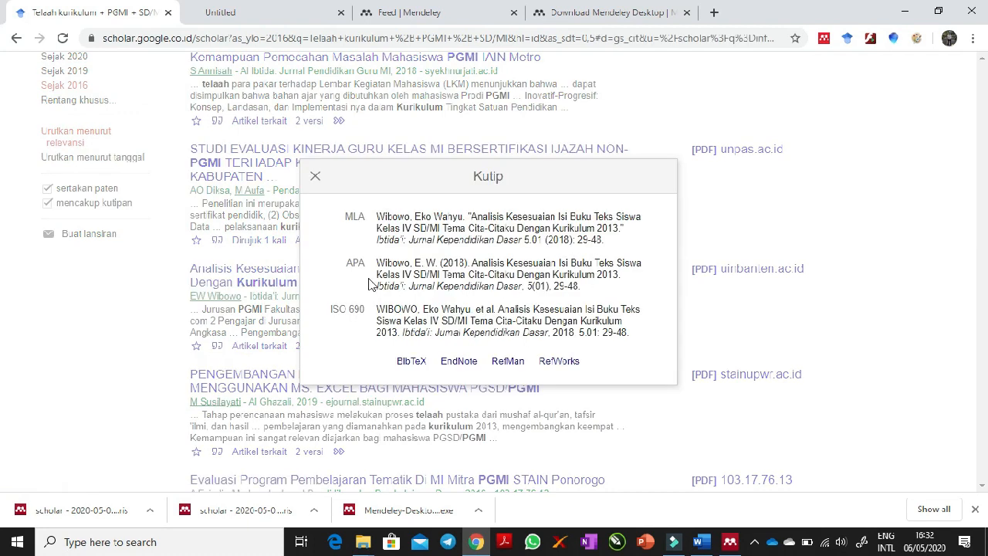
pyautogui.click(508, 362)
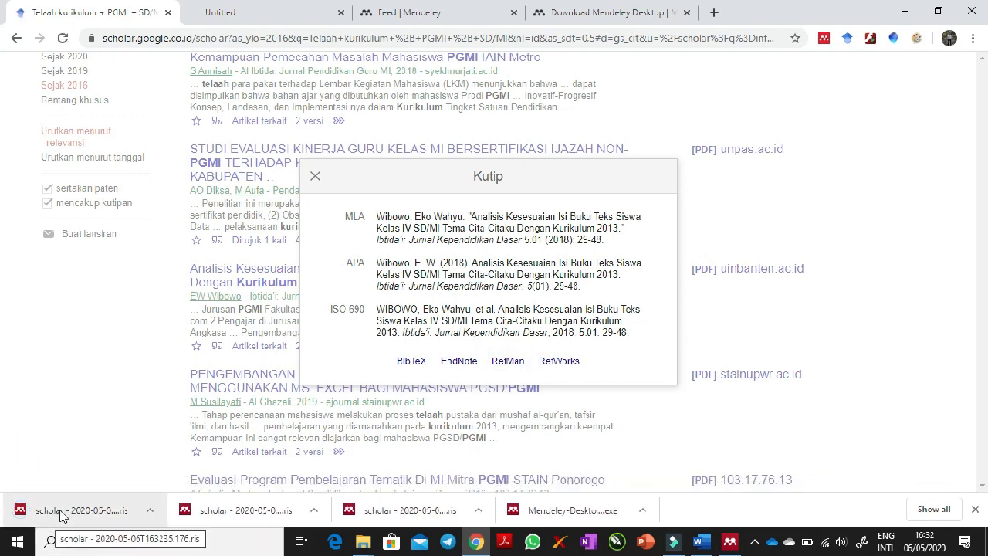
pyautogui.click(152, 513)
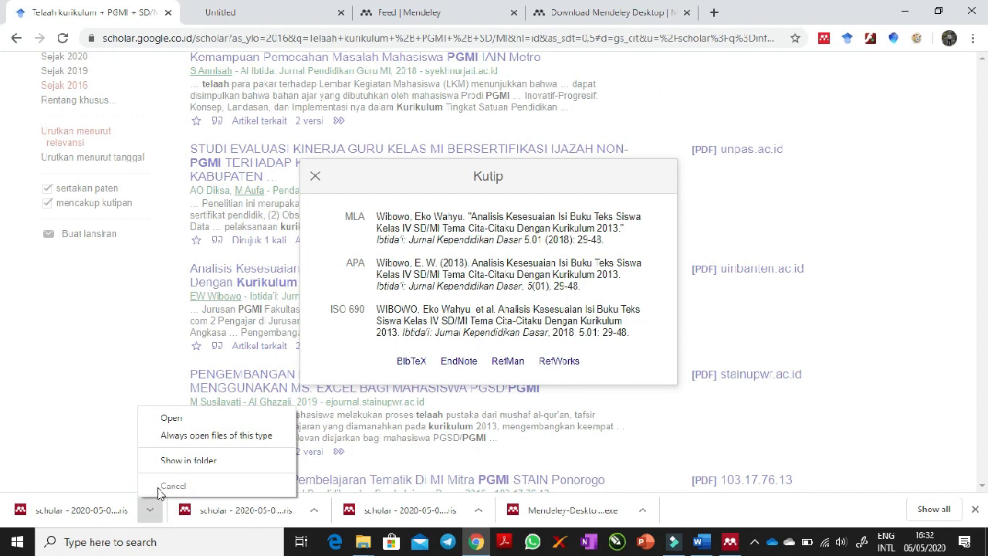
pyautogui.click(171, 419)
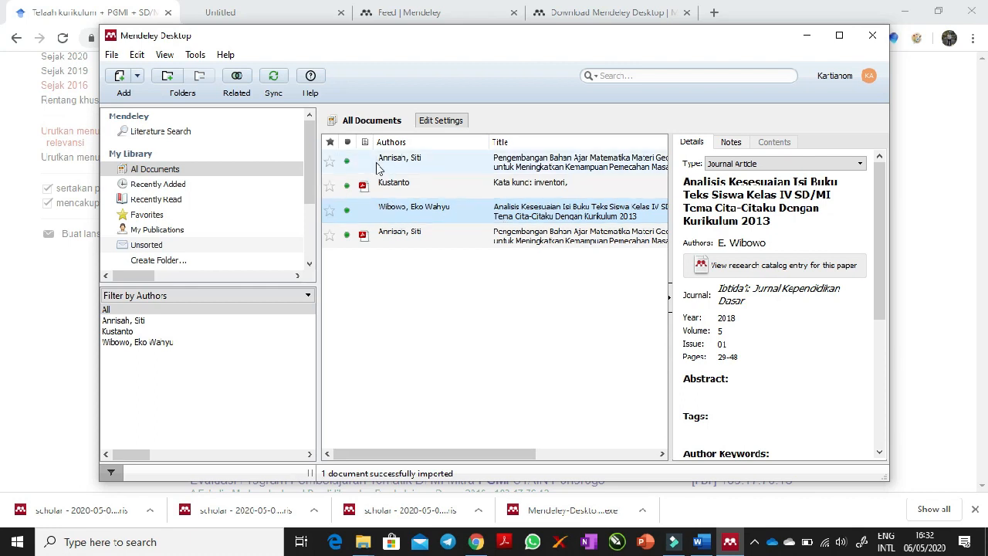
# - Delete the library entry titled "Kata kunci: inventori," and select the entry "Analisis Kesesuaian Isi Buku Teks Siswa Kelas IV SD/MI"
pyautogui.click(392, 188)
pyautogui.press('Delete')
pyautogui.click(430, 194)
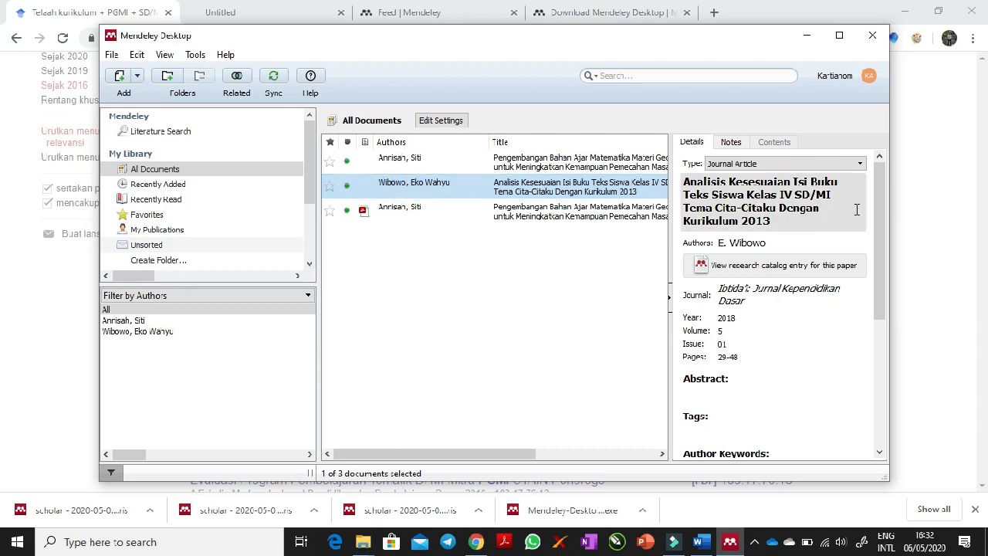
pyautogui.moveTo(878, 234); pyautogui.dragTo(883, 359)
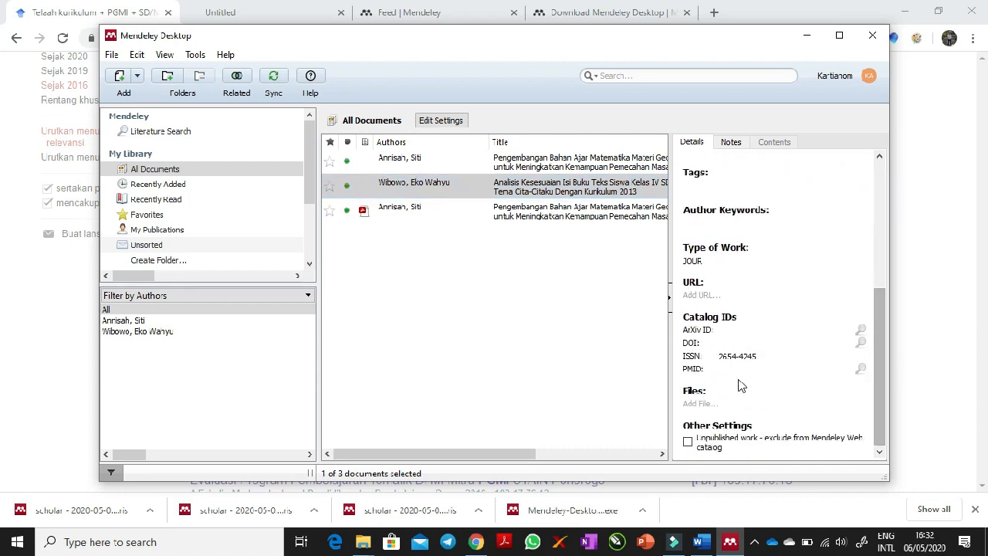
pyautogui.click(697, 405)
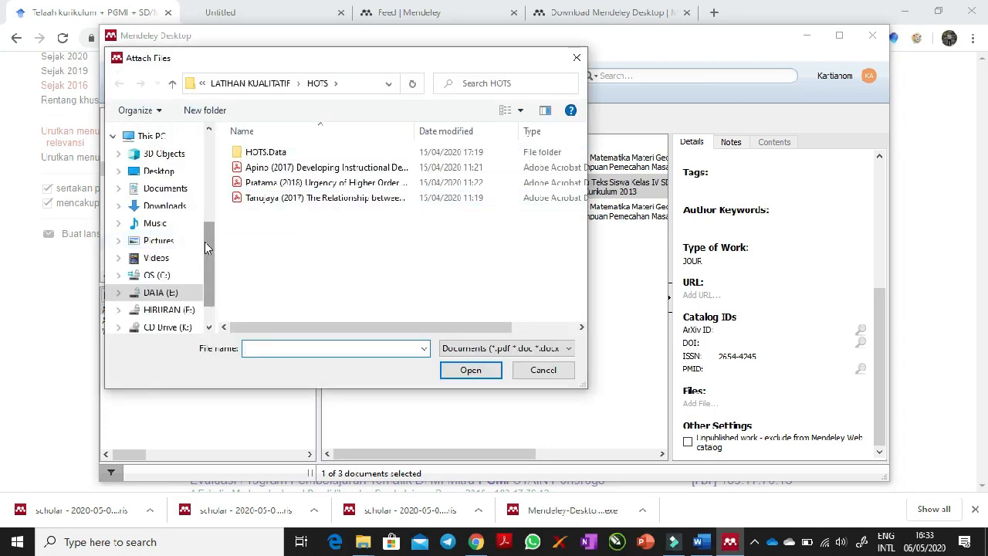
pyautogui.click(175, 187)
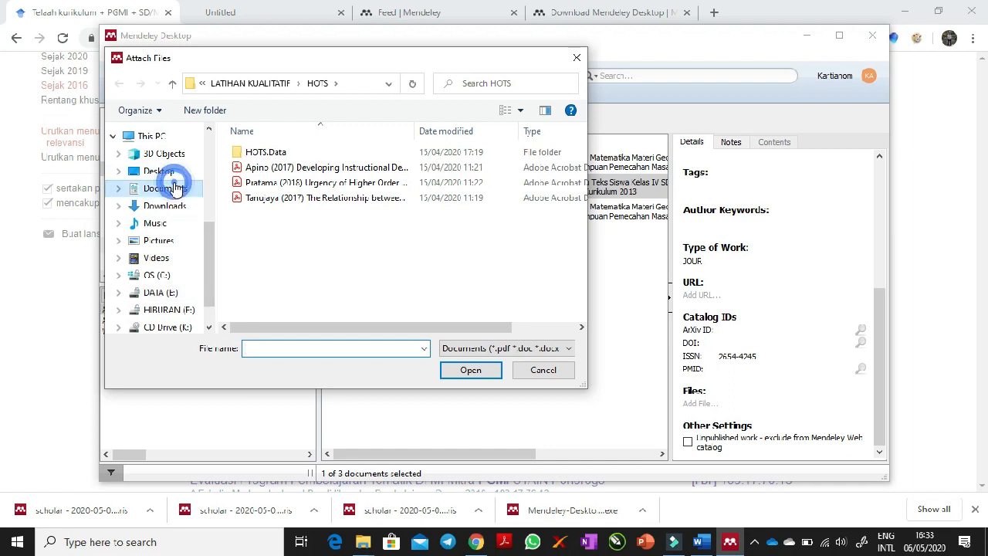
pyautogui.click(469, 132)
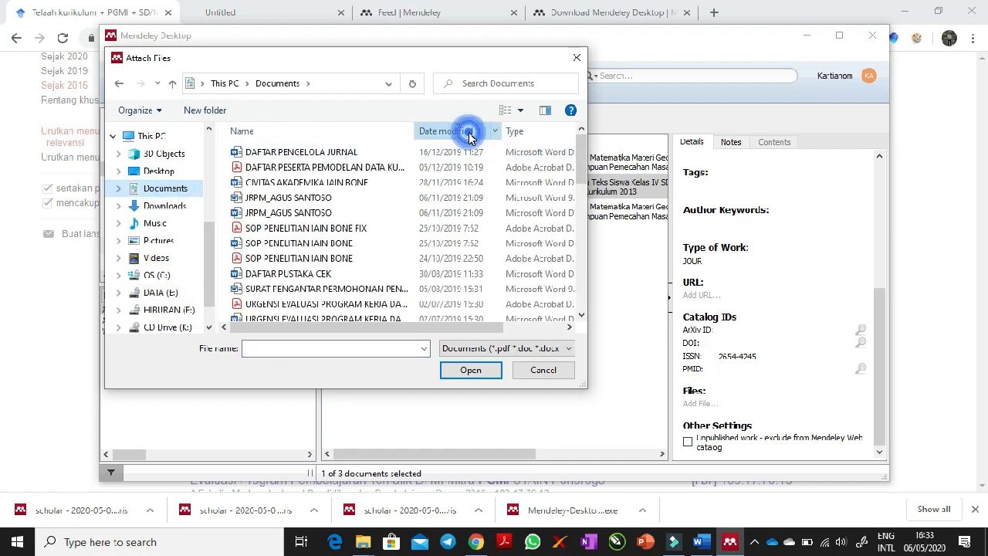
pyautogui.click(468, 132)
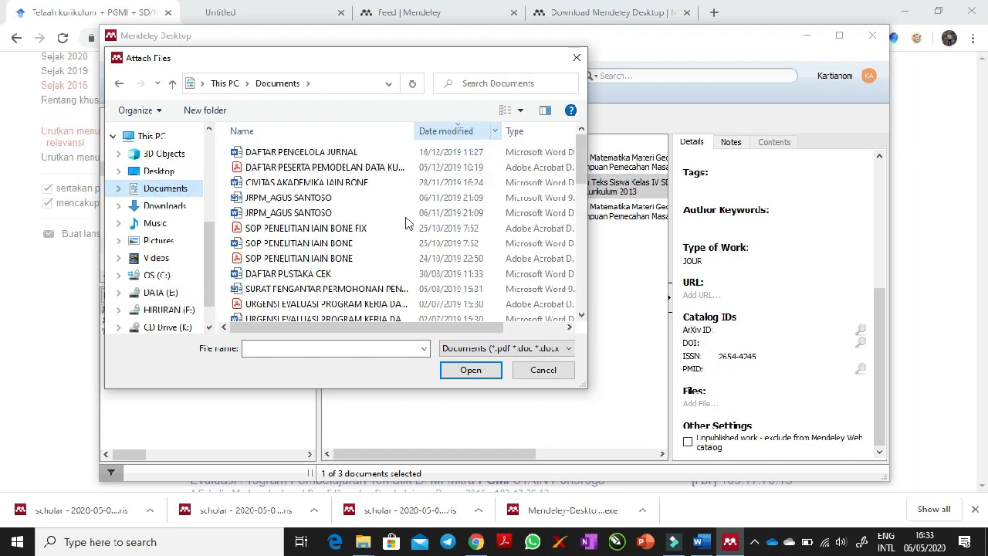
pyautogui.click(576, 58)
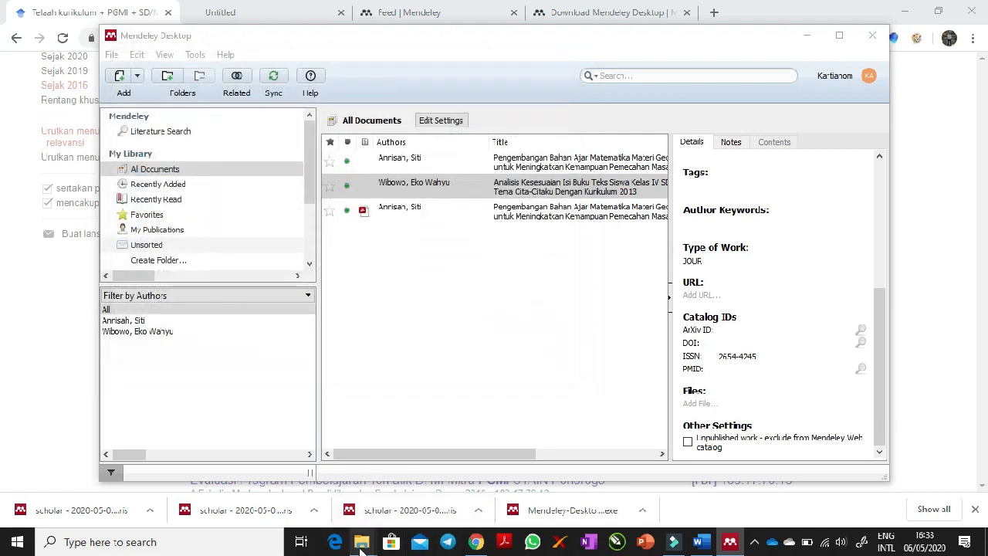
pyautogui.moveTo(361, 544)
pyautogui.moveTo(440, 463)
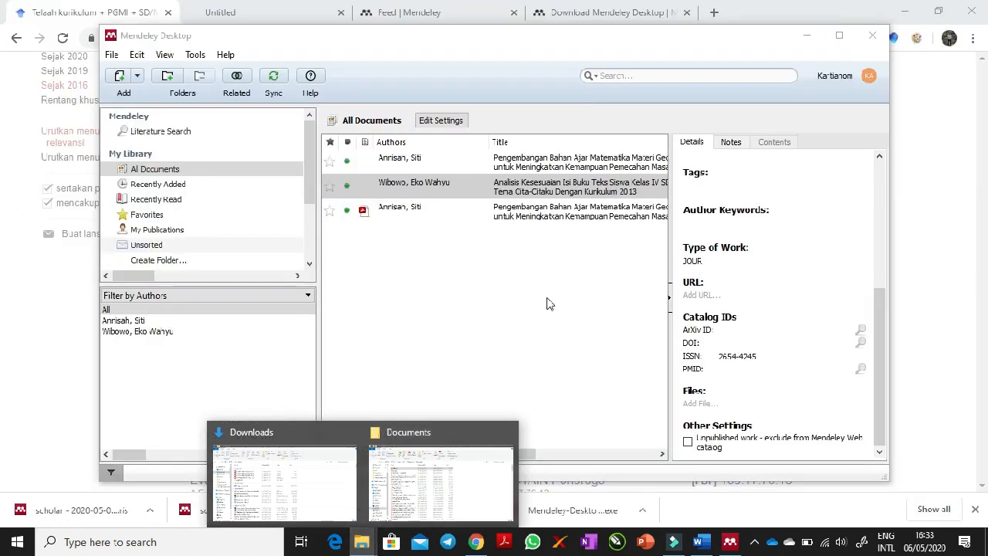
# - Attach the most recently modified PDF from the Documents folder inside Downloads to the selected article's library entry
pyautogui.click(698, 403)
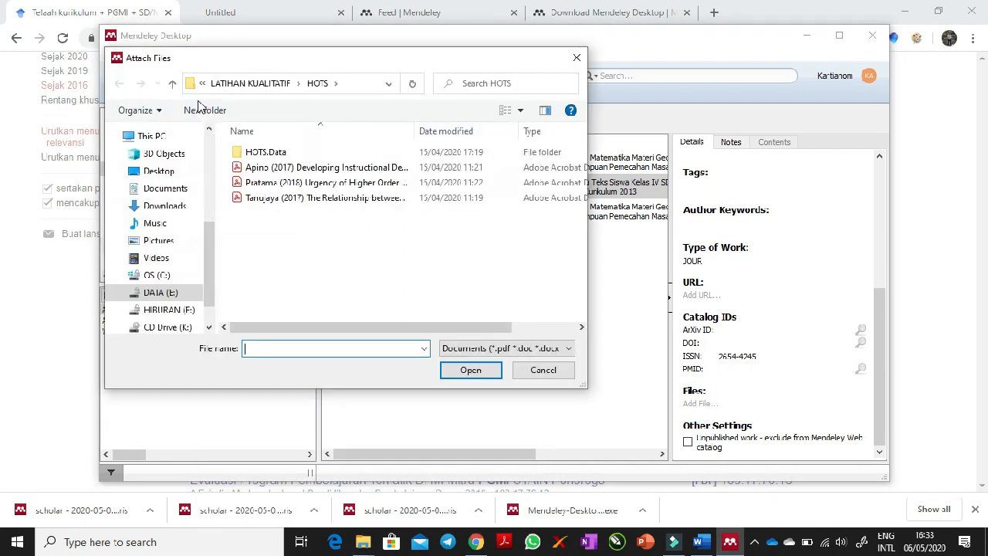
pyautogui.click(168, 206)
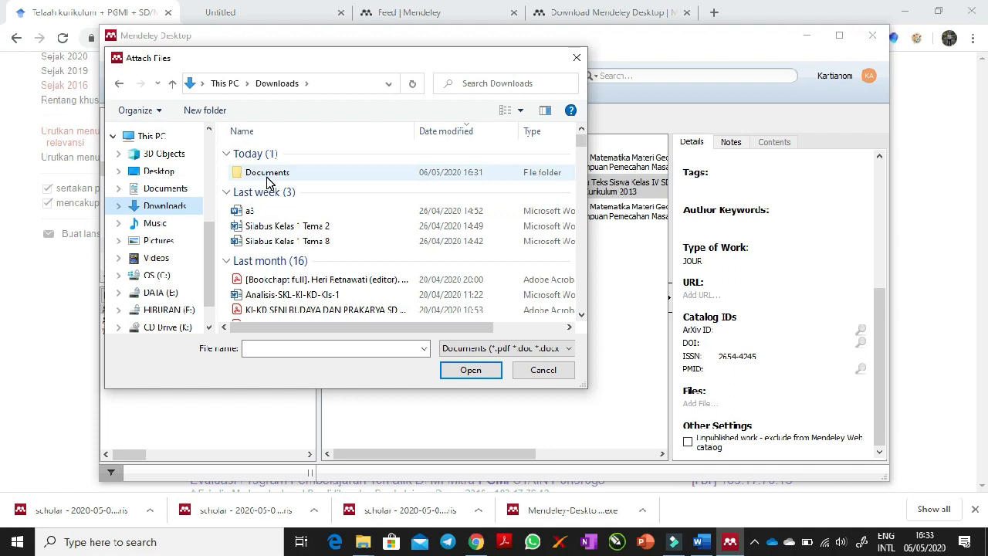
pyautogui.doubleClick(267, 172)
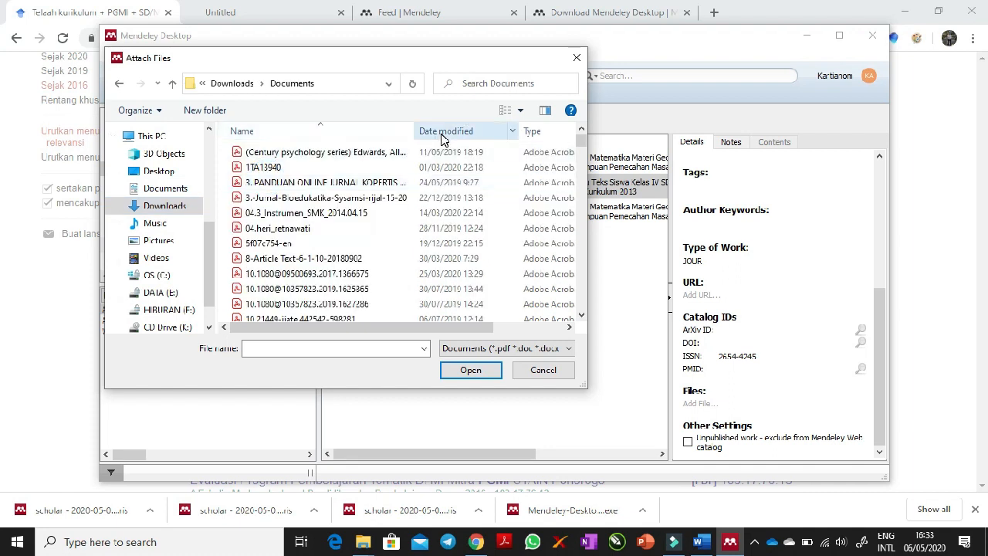
pyautogui.click(443, 133)
pyautogui.doubleClick(266, 153)
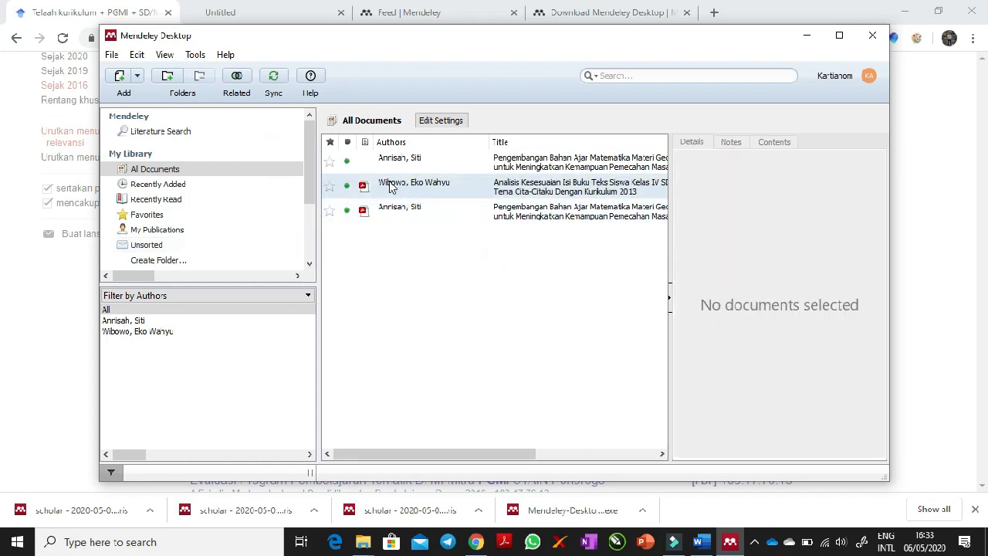
pyautogui.moveTo(456, 455); pyautogui.dragTo(396, 453)
# - Switch to Word and insert a Mendeley citation of "Analisis Kesesuaian Isi Buku Teks Siswa Kelas IV SD/MI" at the end of the second sentence
pyautogui.click(698, 542)
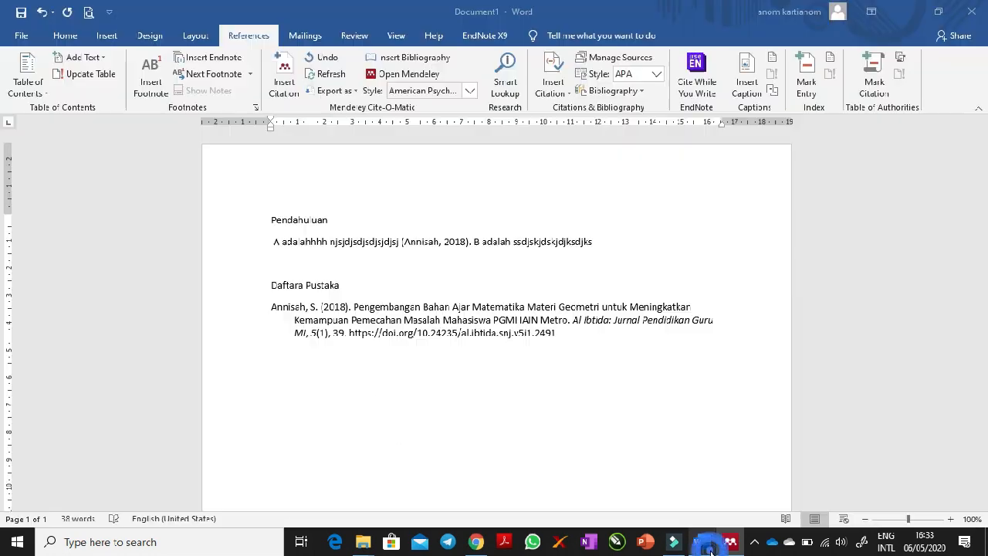
pyautogui.click(623, 246)
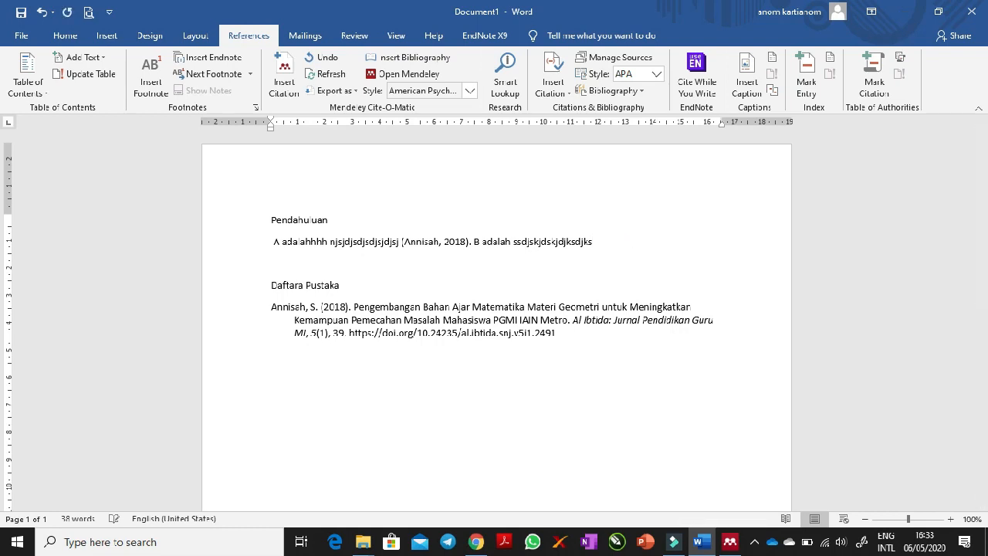
pyautogui.click(284, 78)
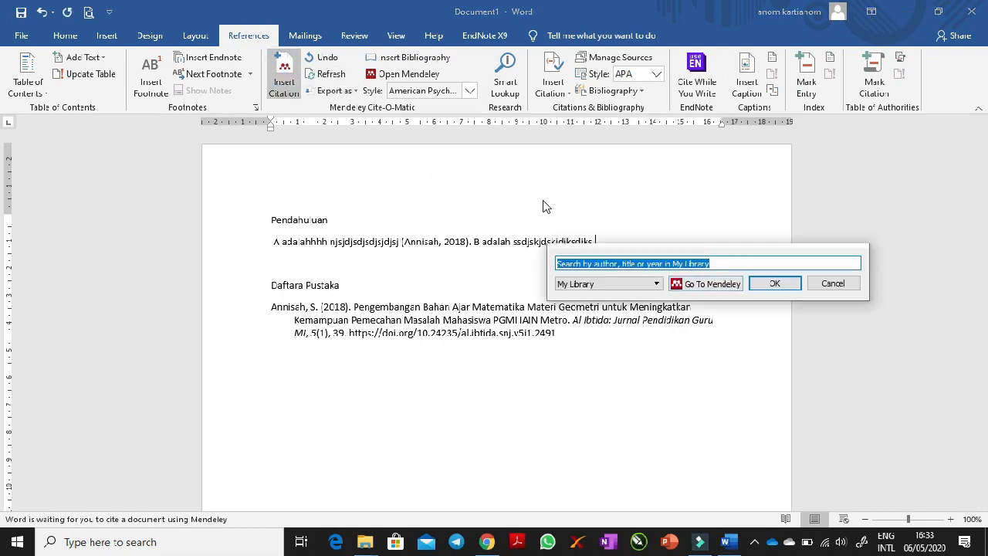
pyautogui.click(707, 284)
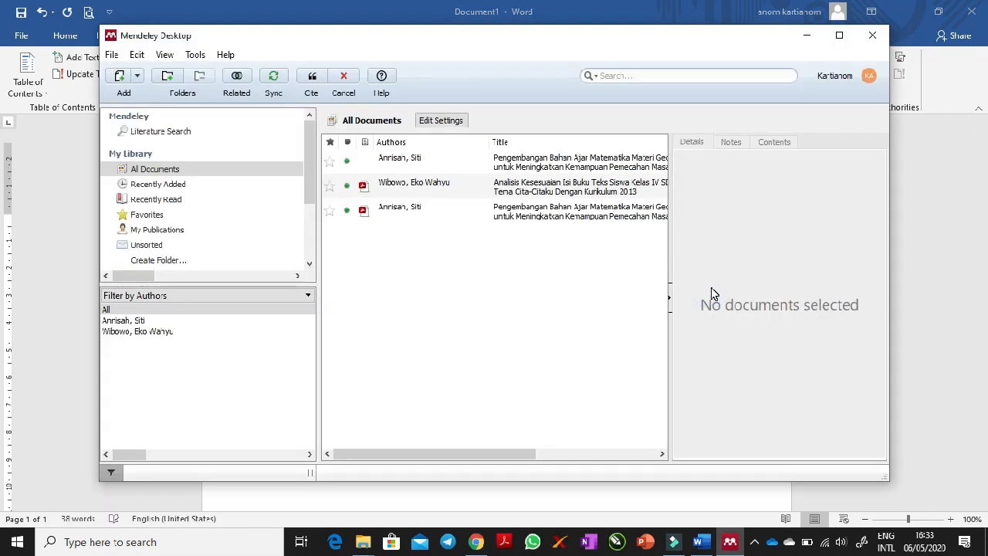
pyautogui.click(403, 189)
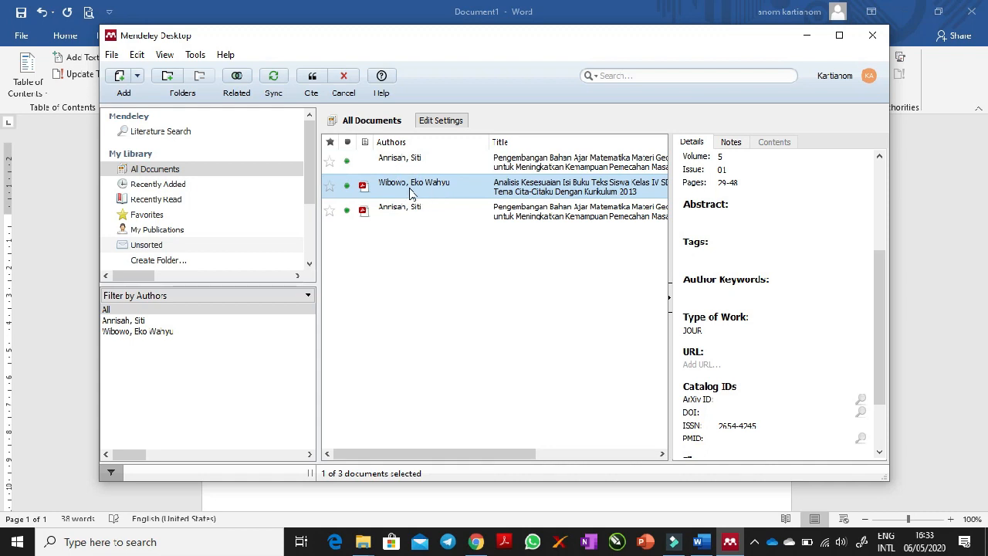
pyautogui.click(312, 81)
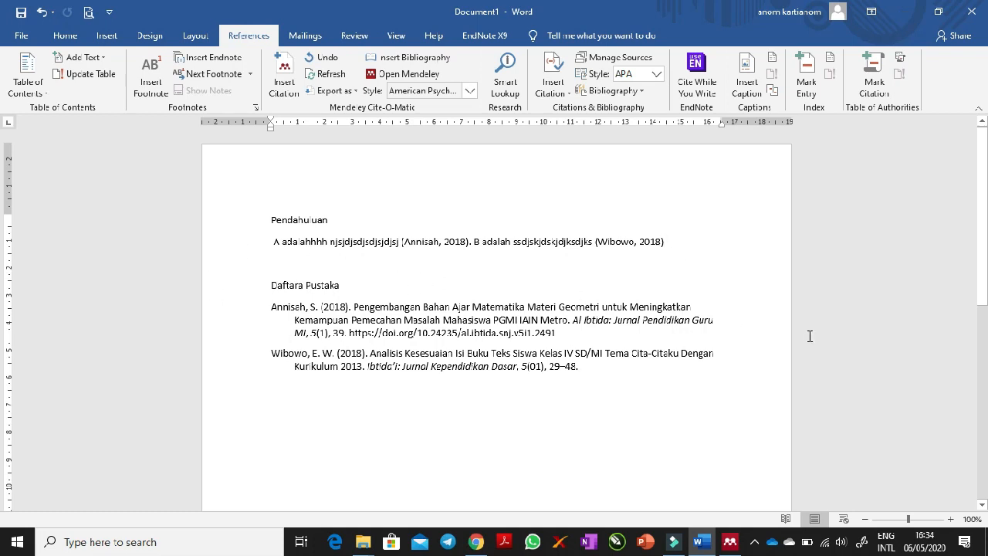
# - Check the references in the updated bibliography below "Daftara Pustaka"
pyautogui.click(630, 366)
pyautogui.hotkey('shift', 'Home')
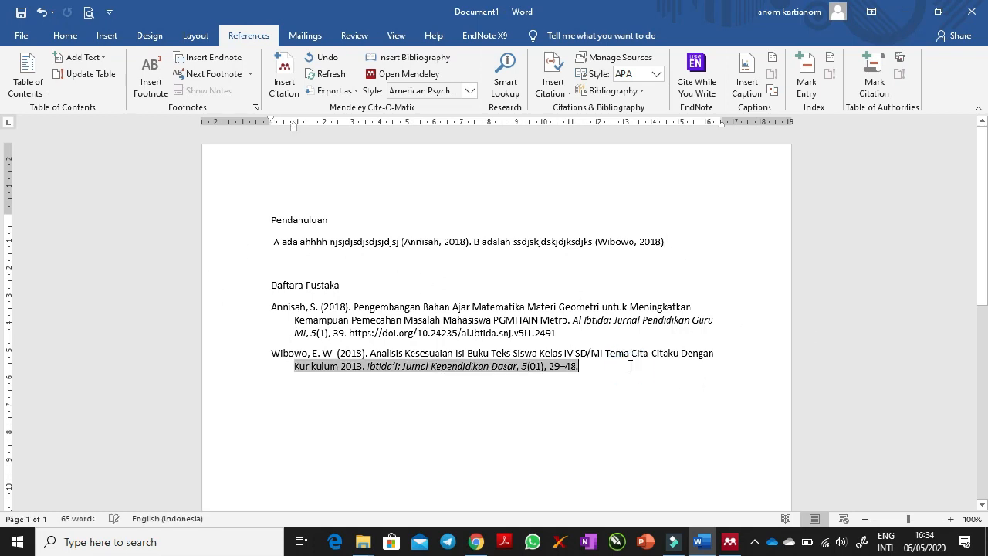
pyautogui.keyDown('shift'); pyautogui.click(344, 307); pyautogui.keyUp('shift')
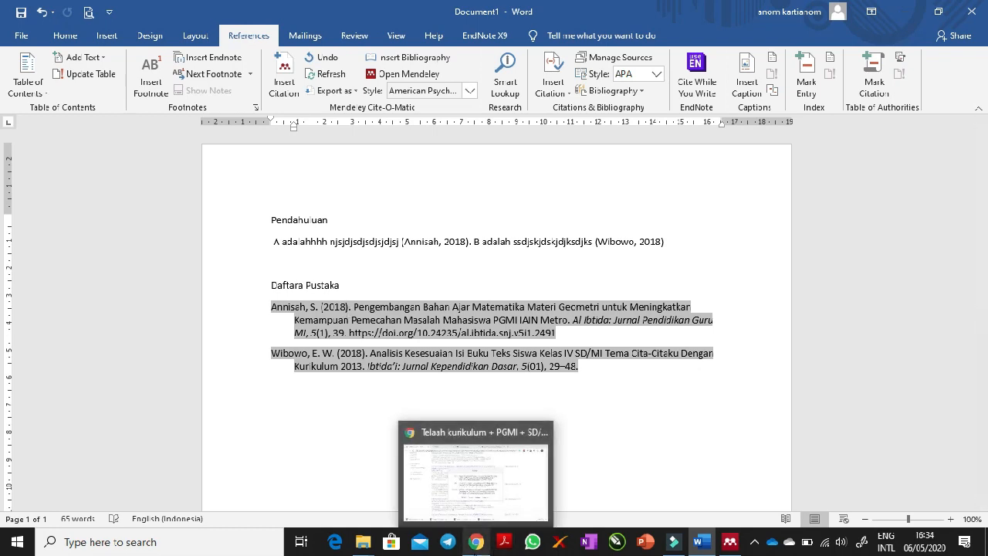
# - Switch to Chrome, close the citation dialog, look over the Google Scholar results, and return to the bibliography in Word
pyautogui.click(476, 542)
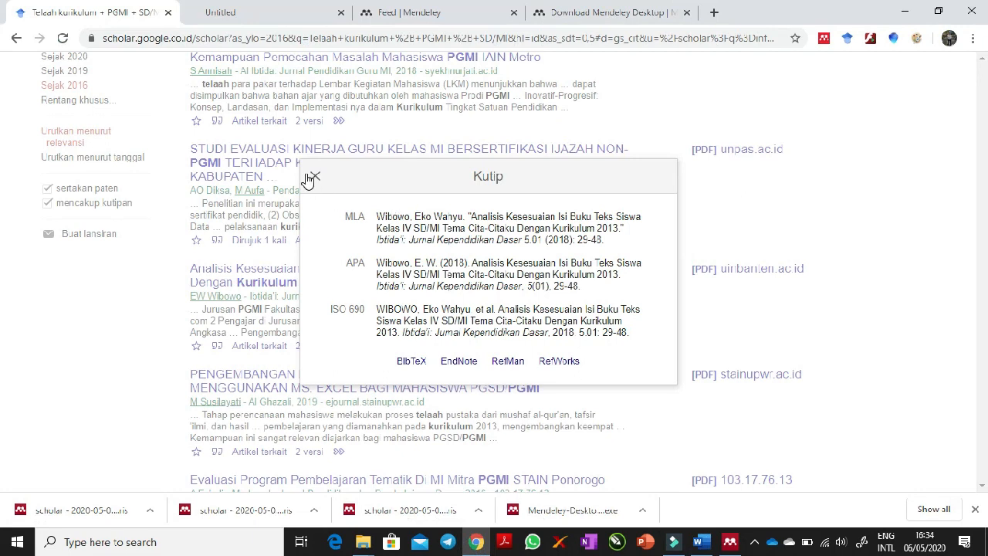
pyautogui.click(476, 542)
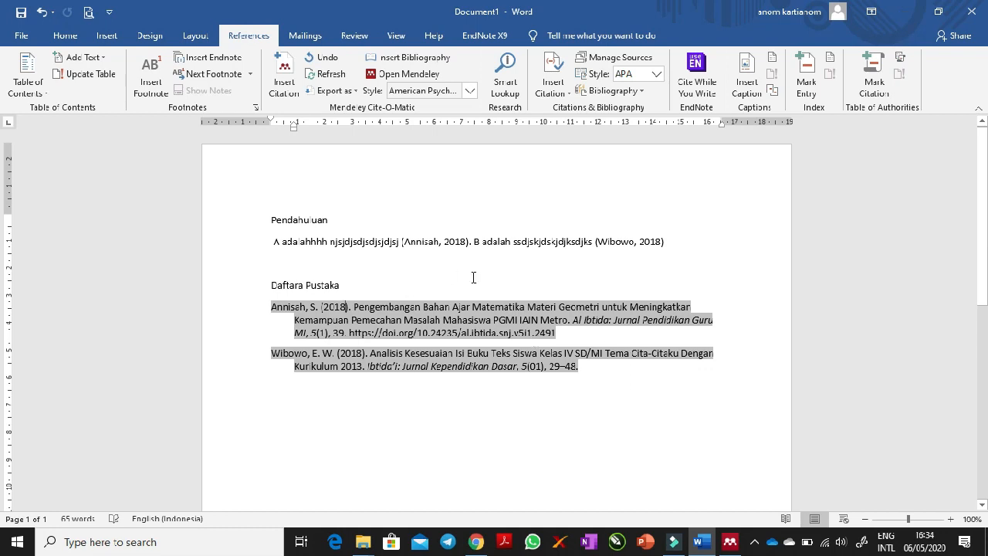
pyautogui.click(476, 541)
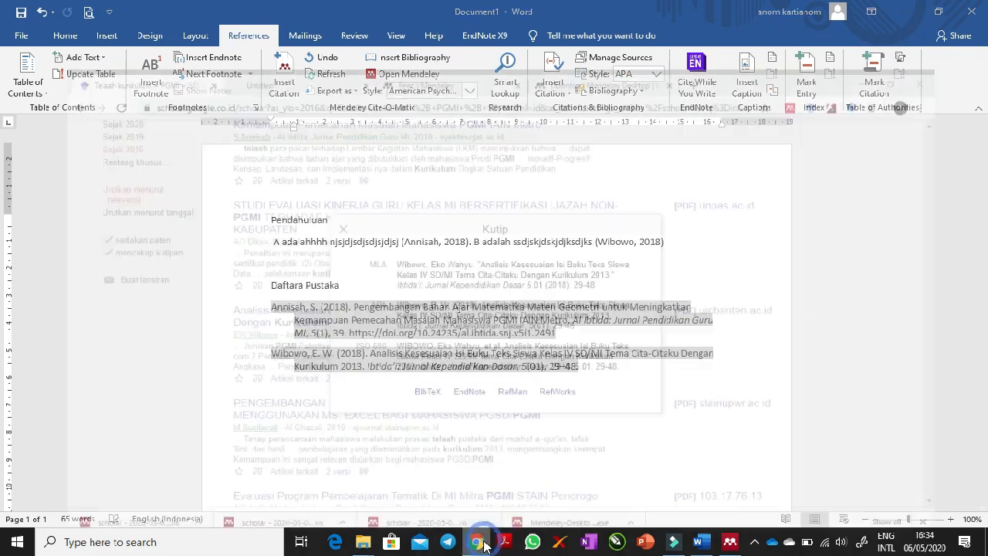
pyautogui.click(315, 176)
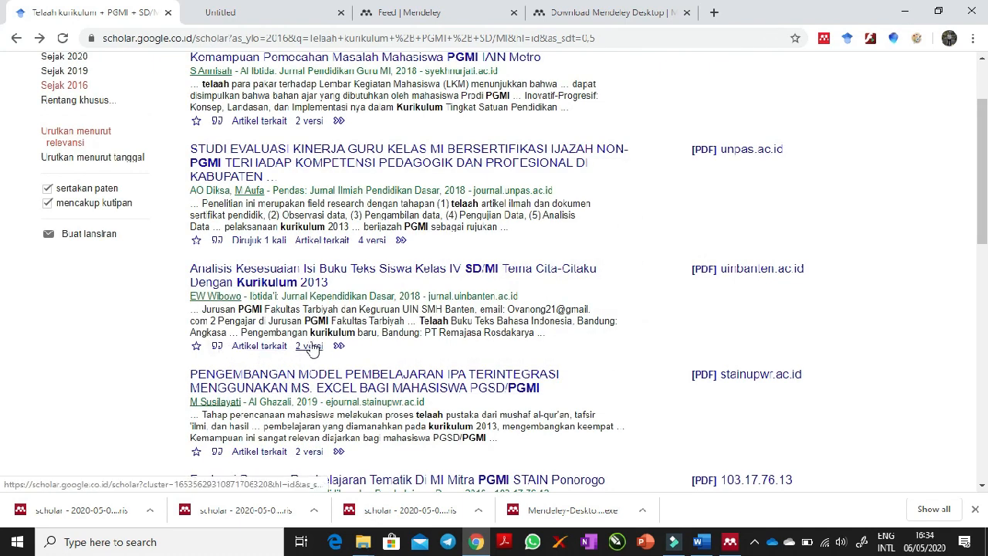
pyautogui.scroll(2, 983, 201)
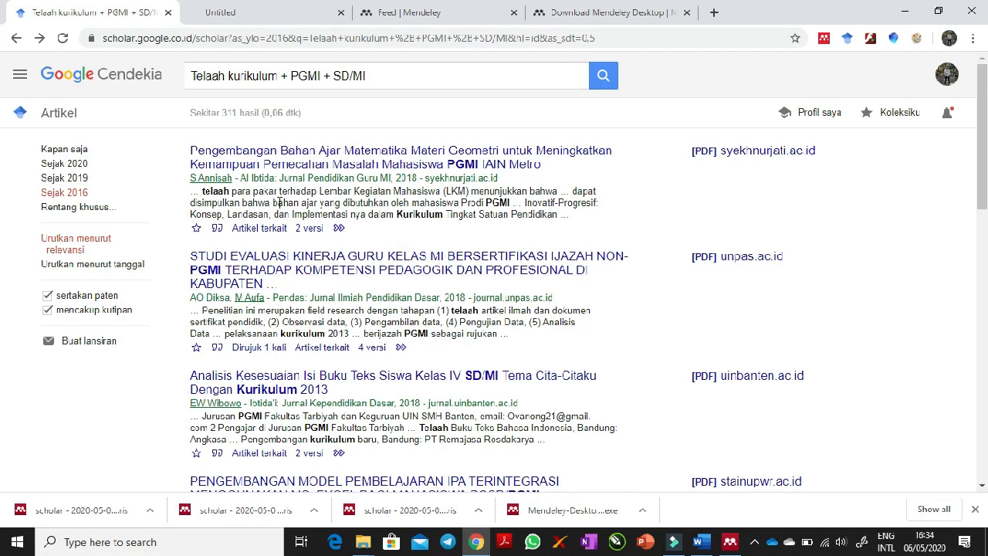
pyautogui.click(905, 11)
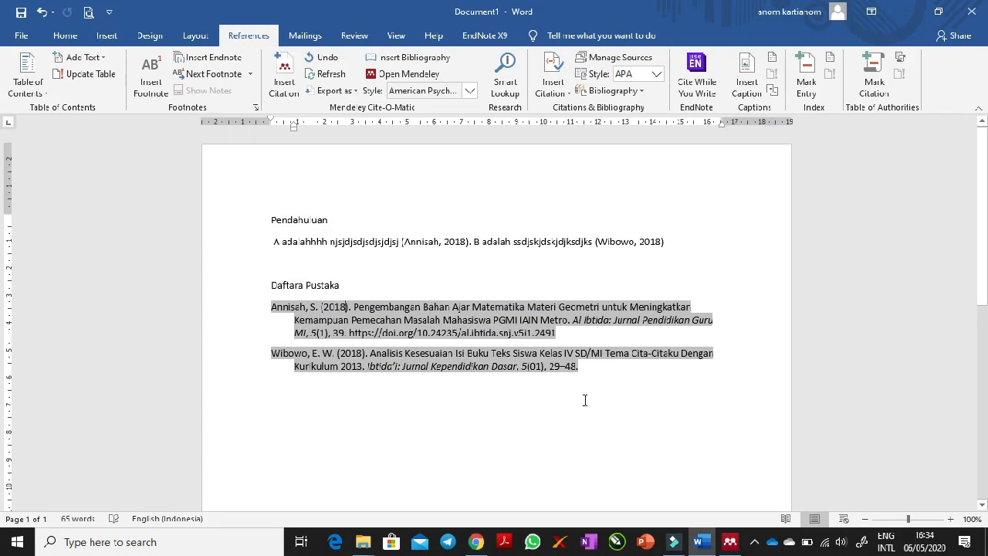
pyautogui.click(629, 364)
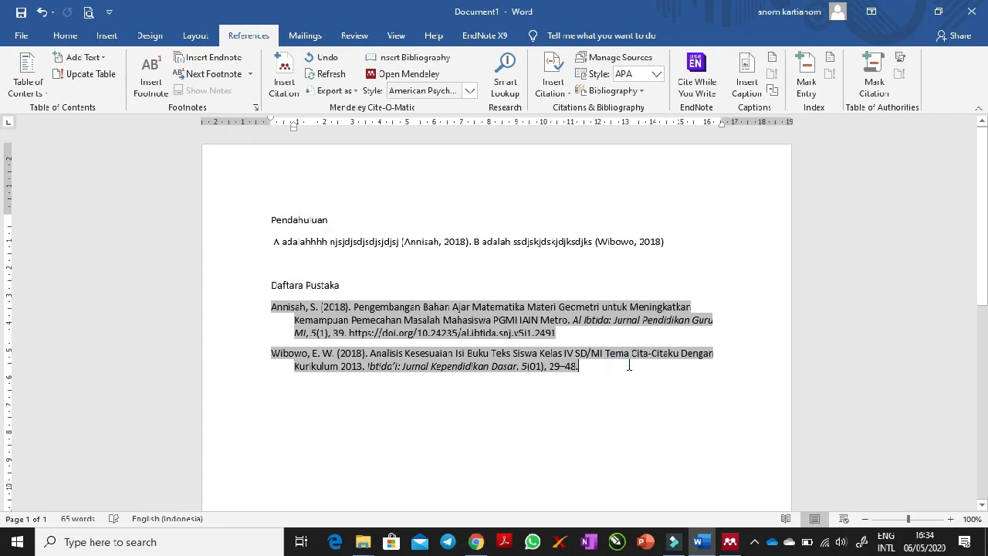